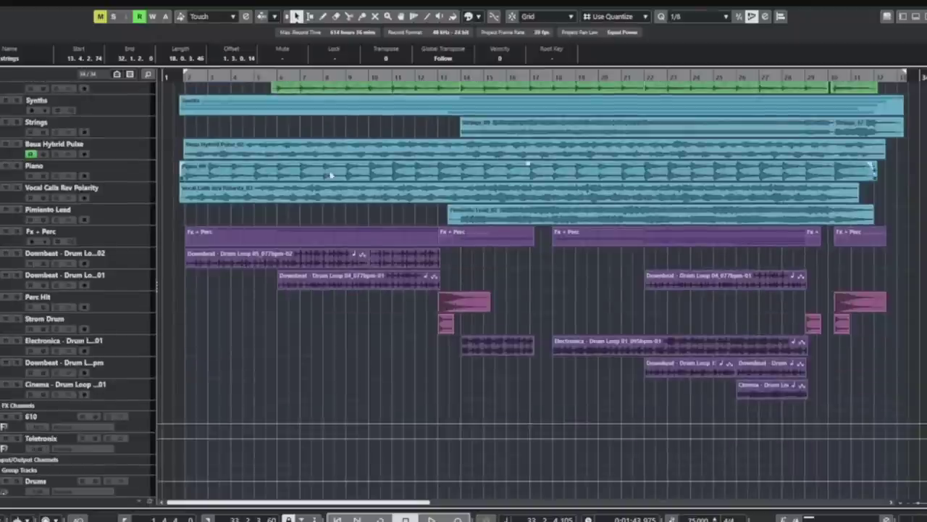
Step: Look over the arrangement from the instrument tracks down to the percussion loops, and check the project's start and end
scroll(379, 224, up, 8)
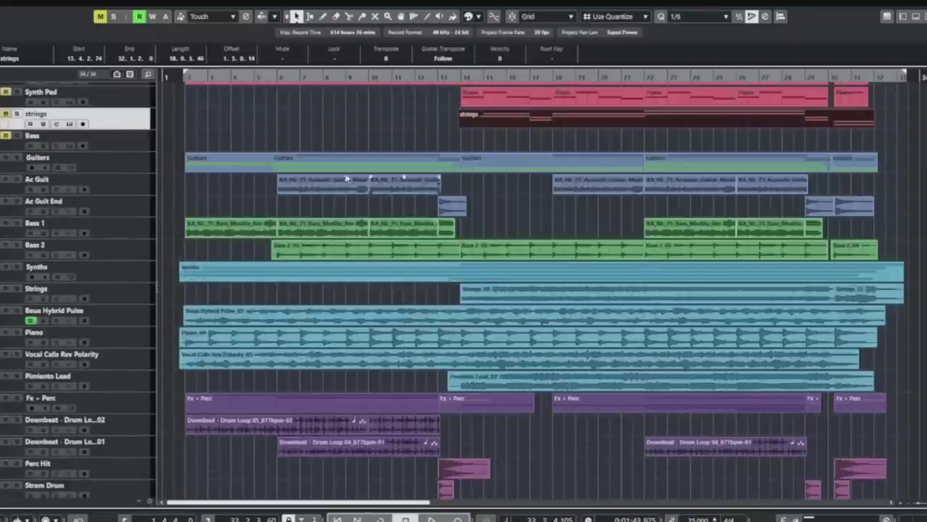
scroll(534, 315, up, 4)
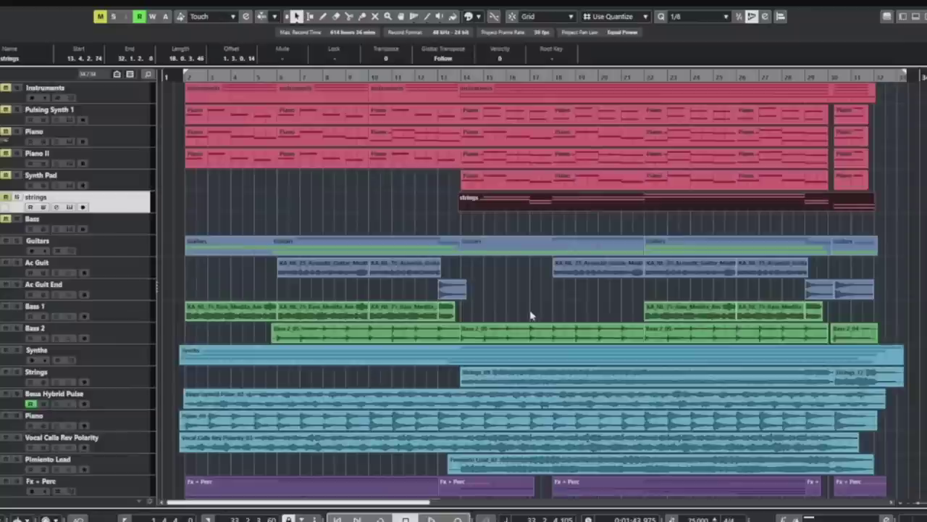
scroll(522, 314, down, 8)
scroll(500, 304, down, 4)
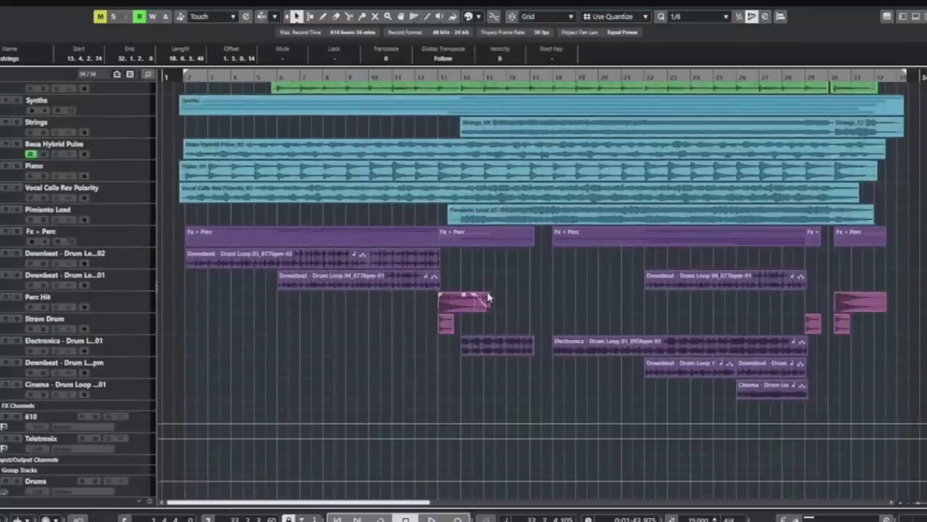
scroll(492, 298, up, 12)
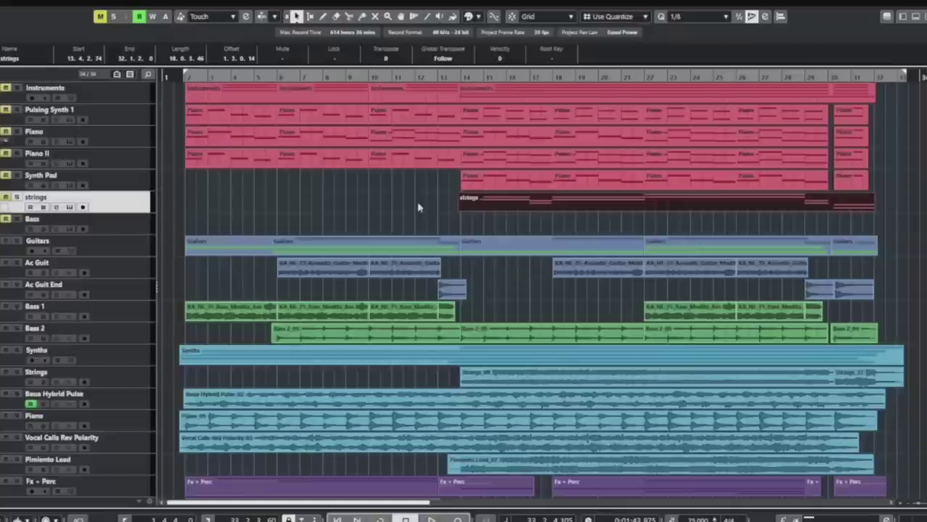
key(space)
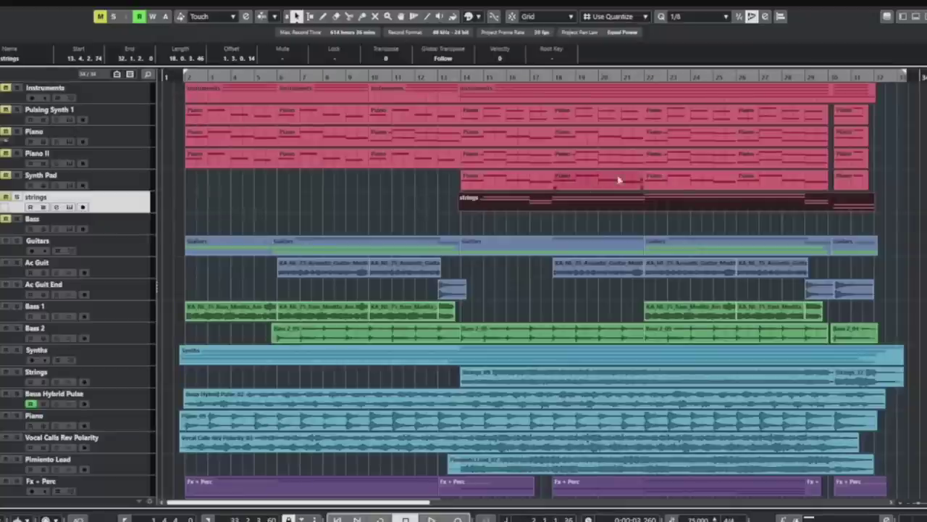
key(End)
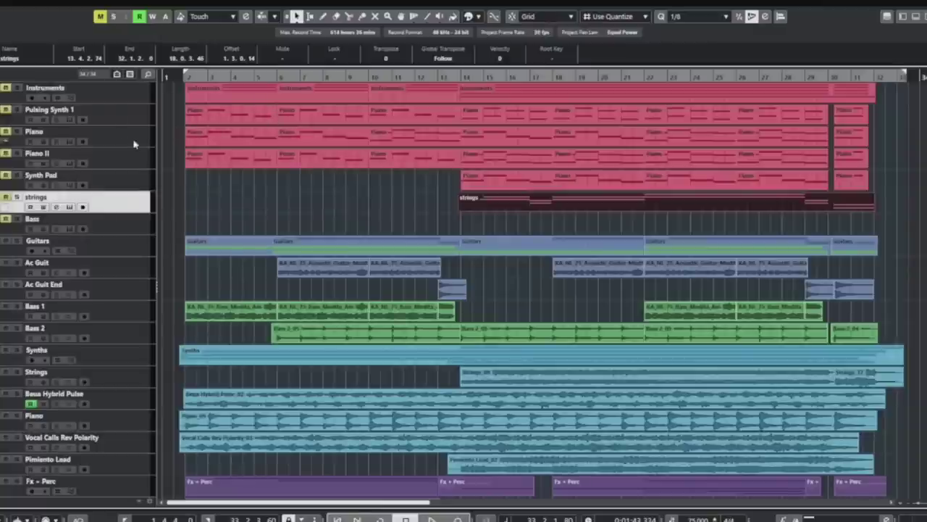
Step: Collapse and reopen the Instruments folder track to inspect its parts, and toggle the folder's mute
click(17, 88)
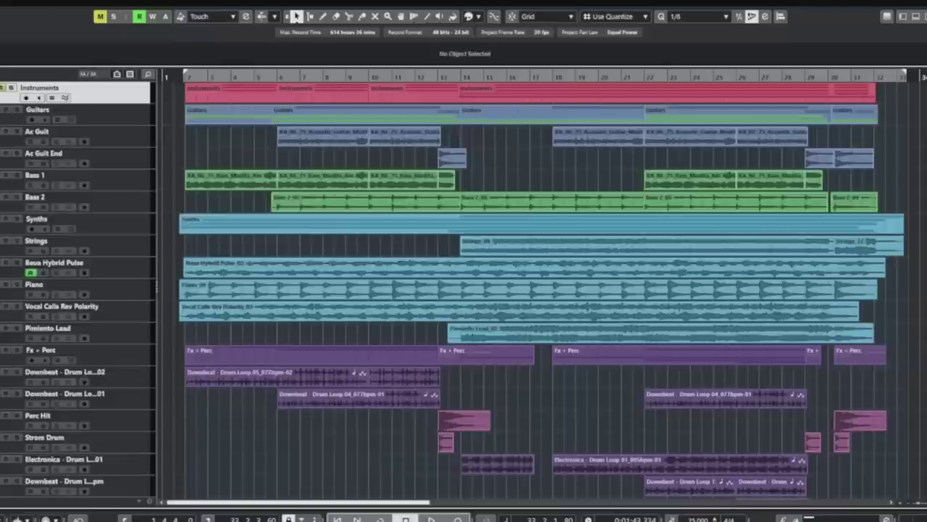
click(17, 87)
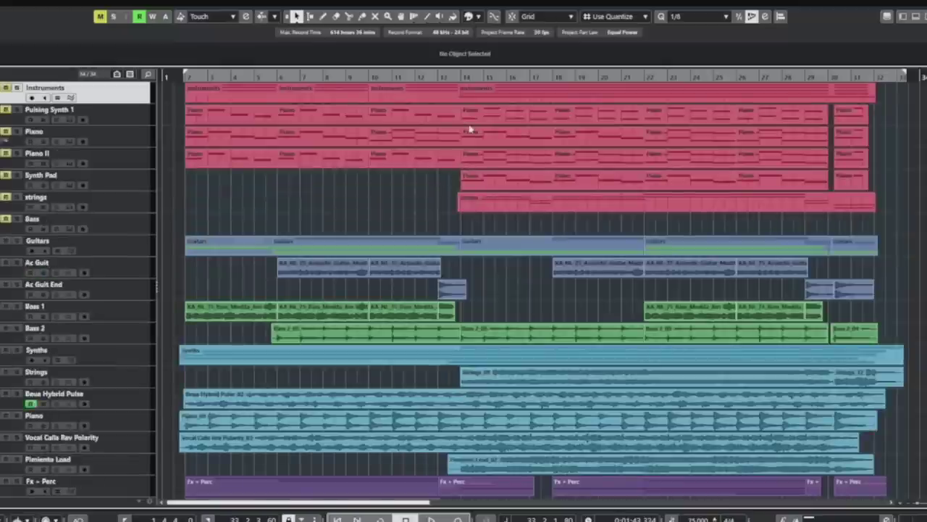
click(470, 208)
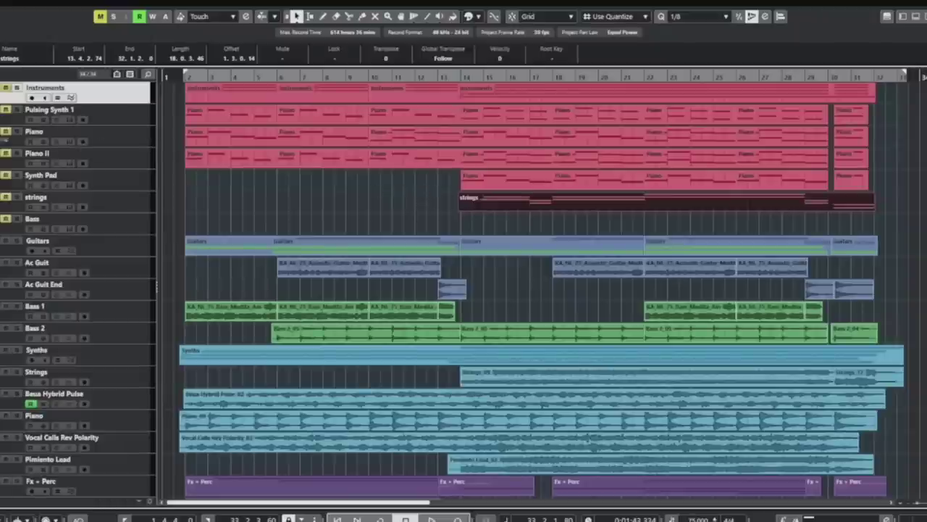
click(6, 88)
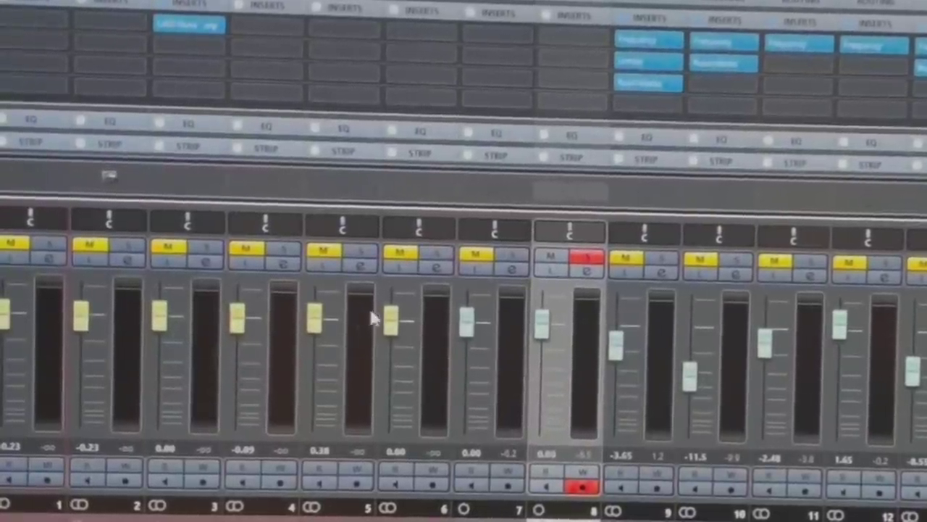
Step: Lower the mixer faders of channels 6 through 1 all the way to minus infinity
click(391, 328)
drag(391, 328, 391, 427)
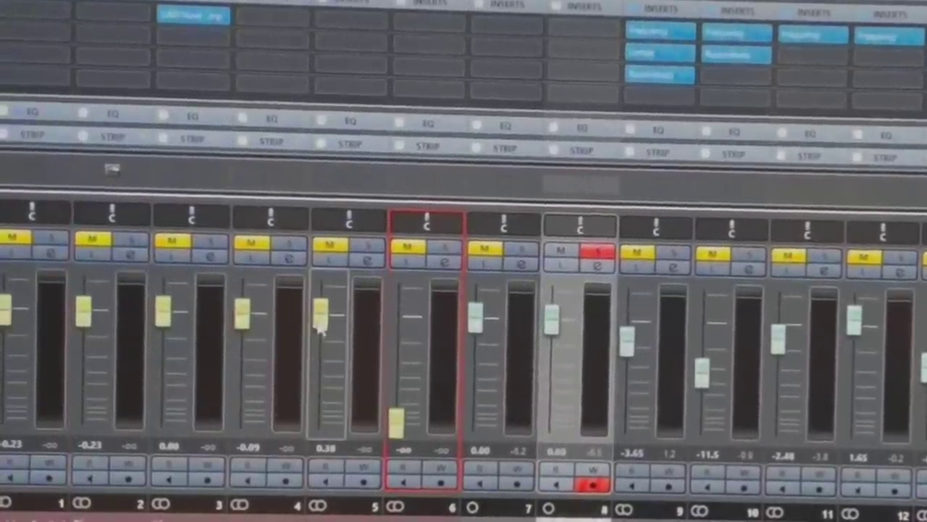
drag(316, 317, 262, 443)
drag(244, 313, 245, 418)
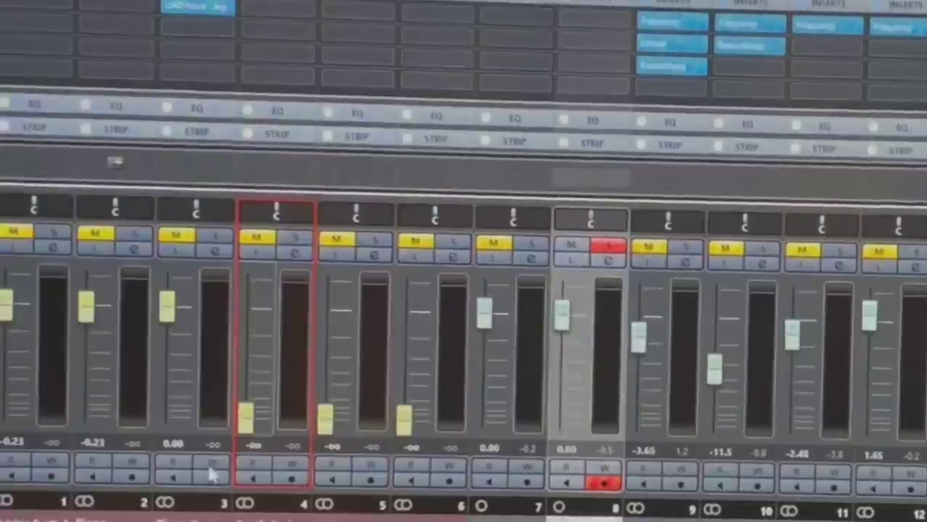
drag(158, 304, 145, 410)
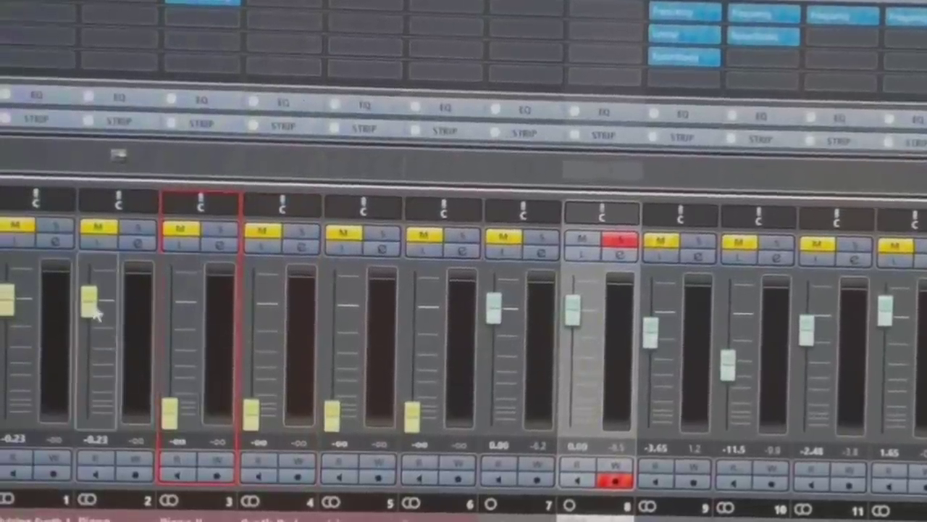
drag(90, 308, 56, 424)
drag(8, 298, 8, 402)
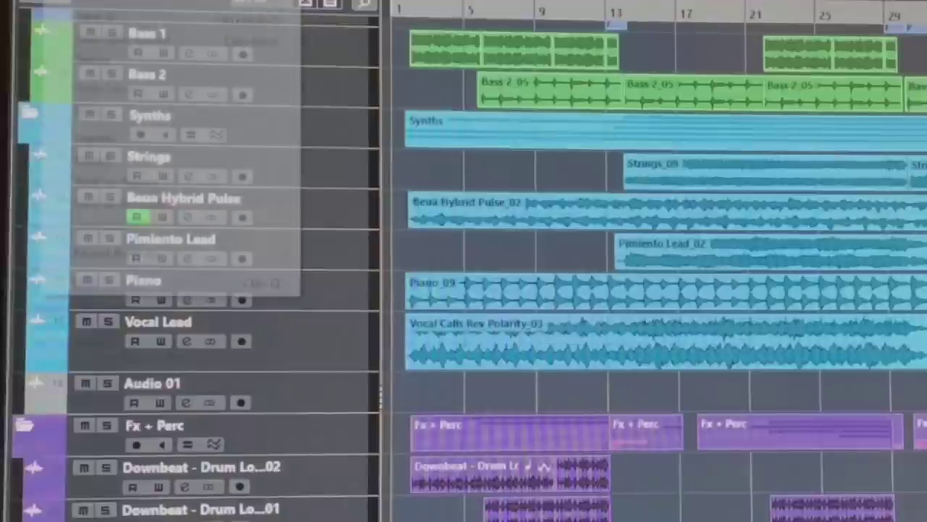
Step: Open the audio mixdown export and add the prefix TAX_ and the suffix _FullMix to the existing file name
key(alt+f)
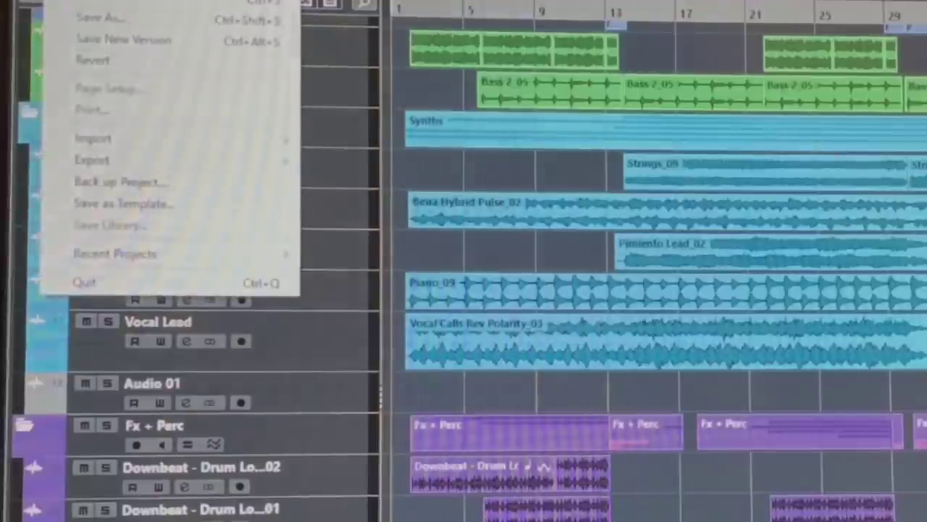
mouse_move(174, 167)
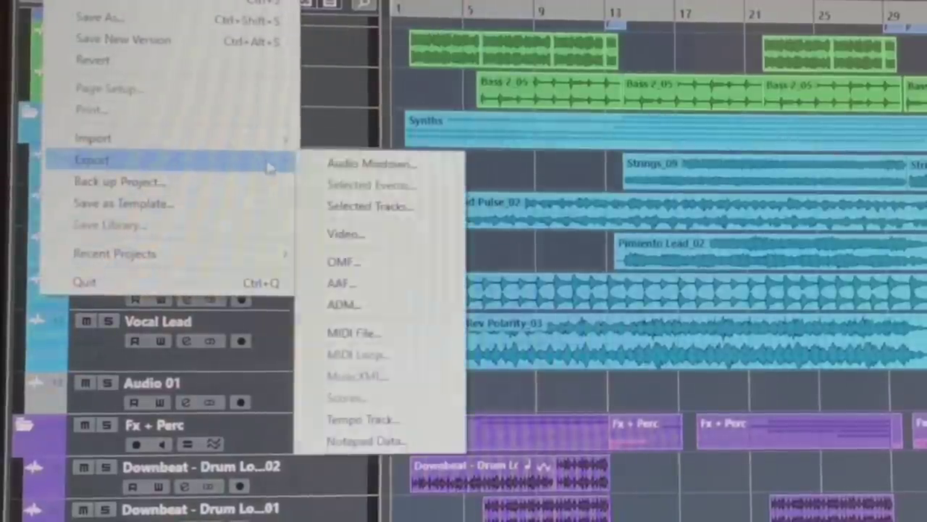
click(333, 159)
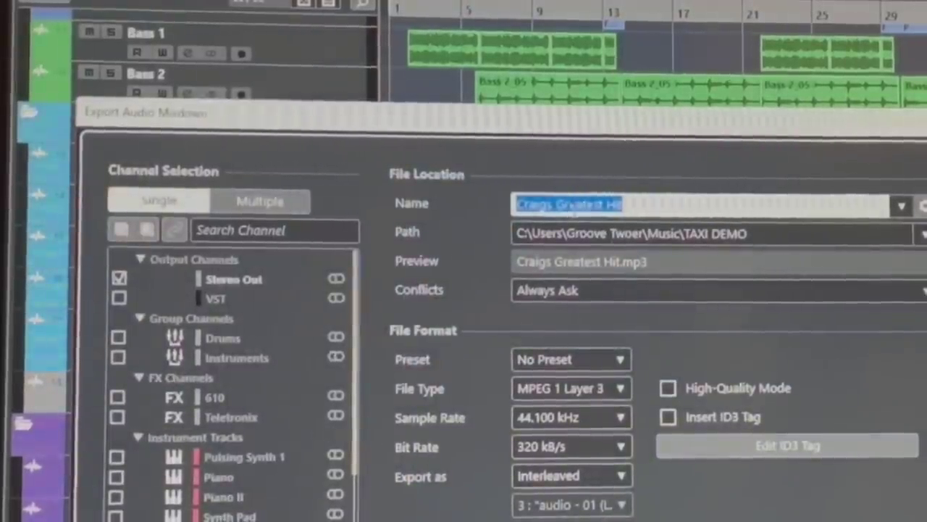
key(Home)
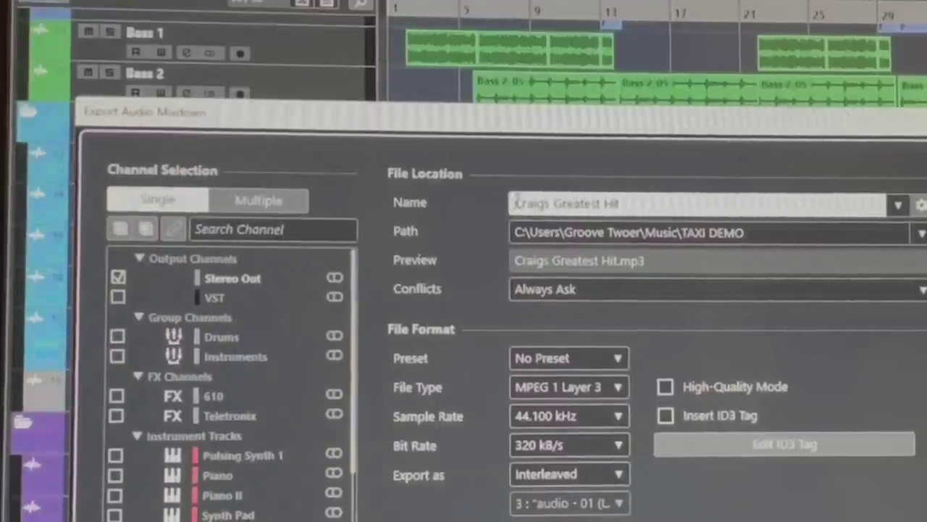
text(TAXI)
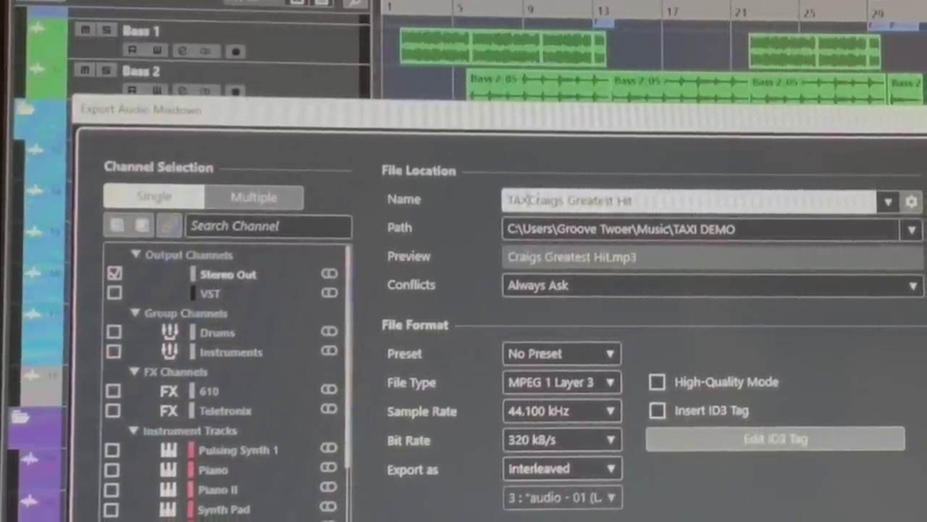
text(_)
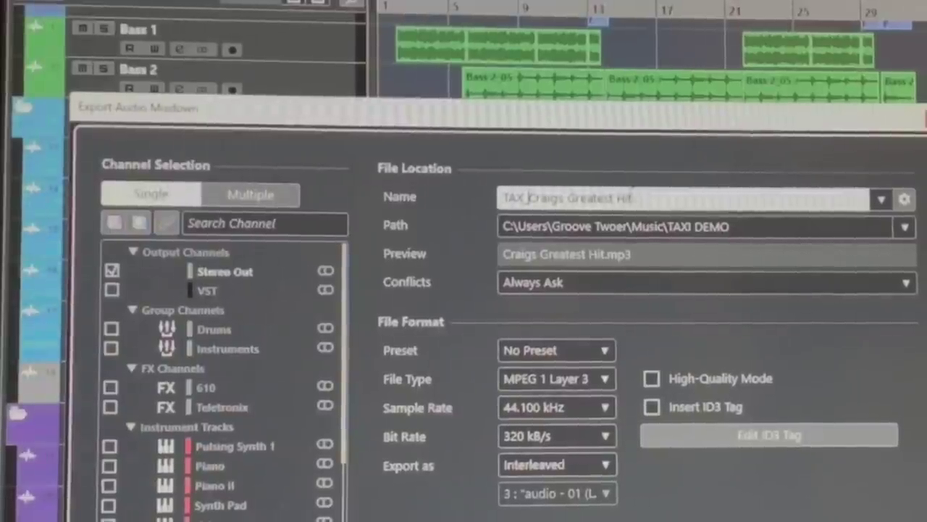
click(632, 194)
text(_f)
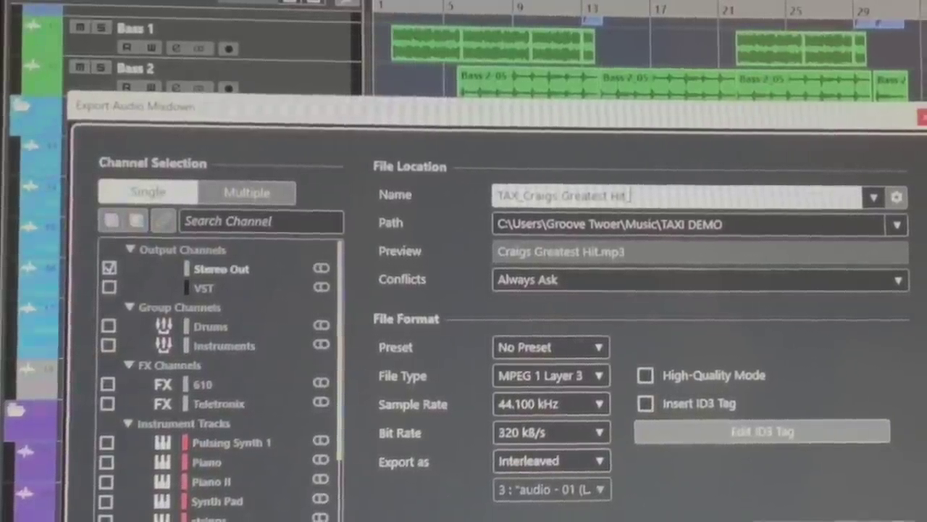
text(ull)
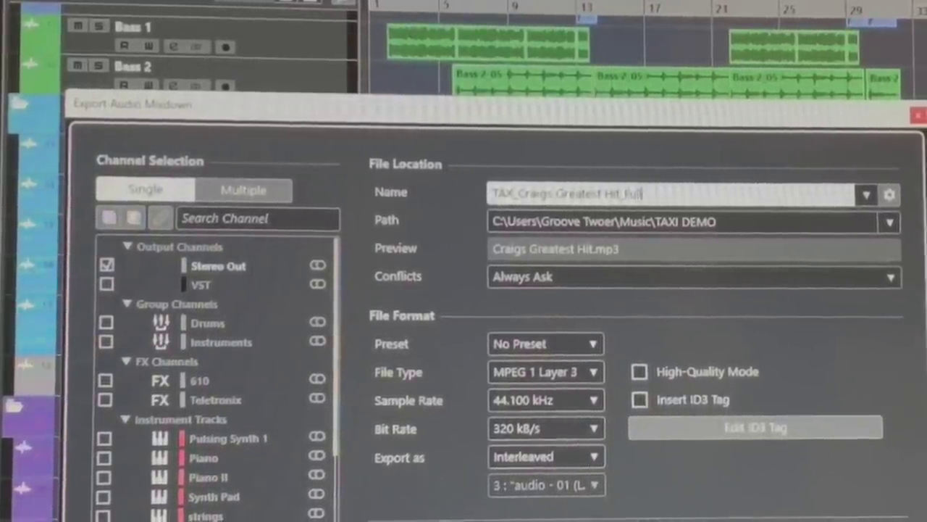
text(Mix)
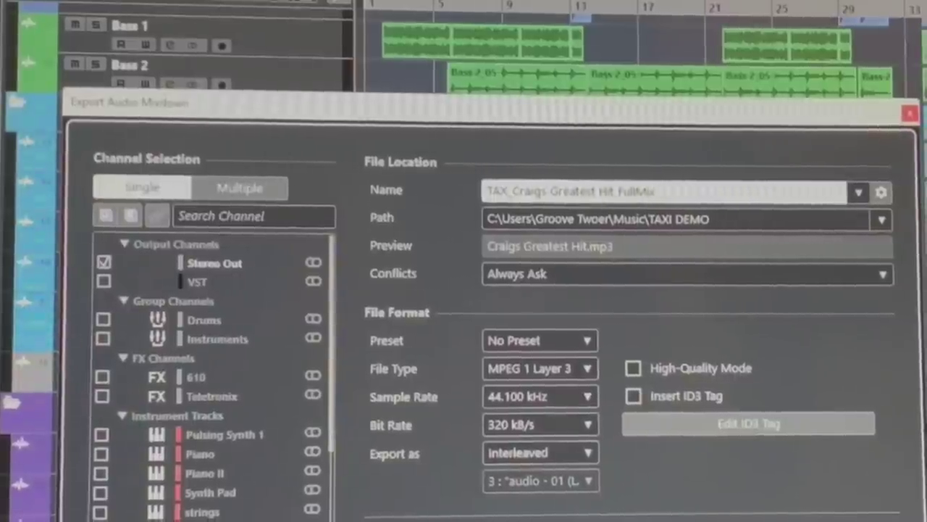
Step: Set the mixdown's export format to Wave with a 48.000 kHz sample rate and 24 bit depth
click(580, 366)
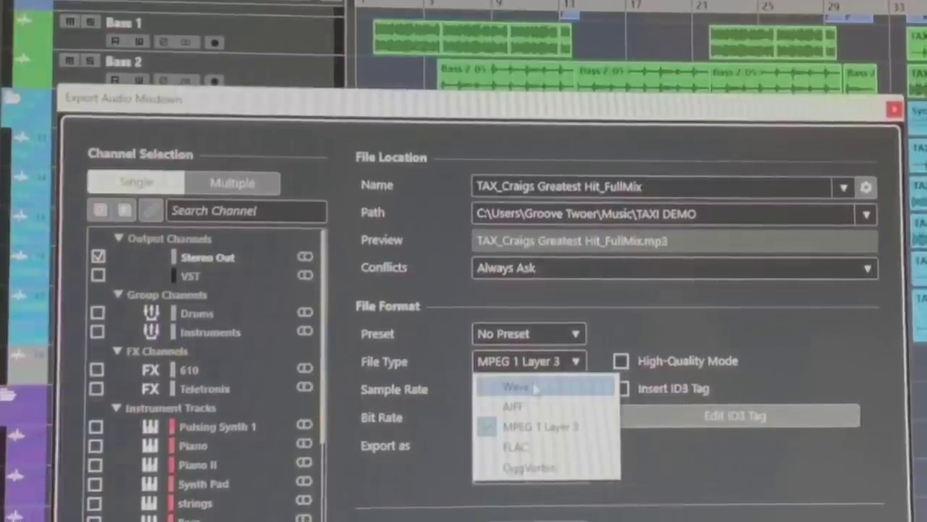
click(558, 389)
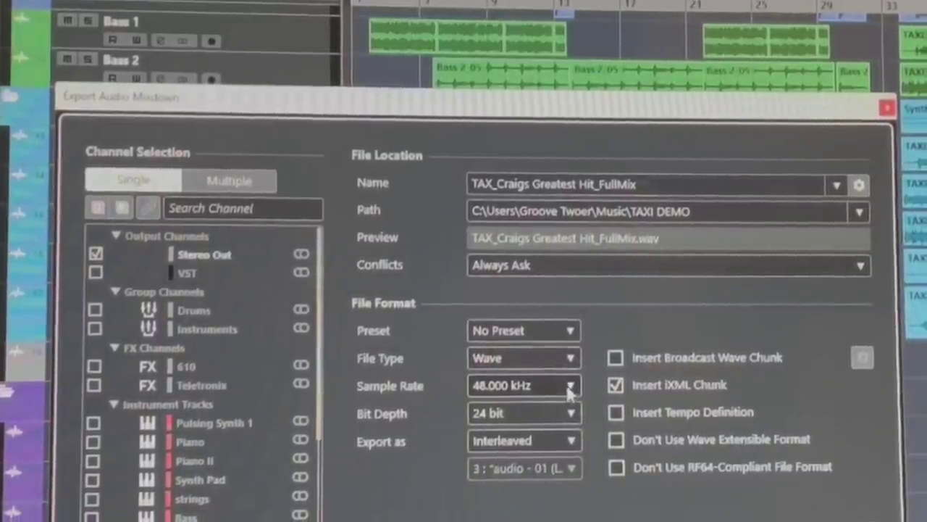
click(565, 387)
click(566, 384)
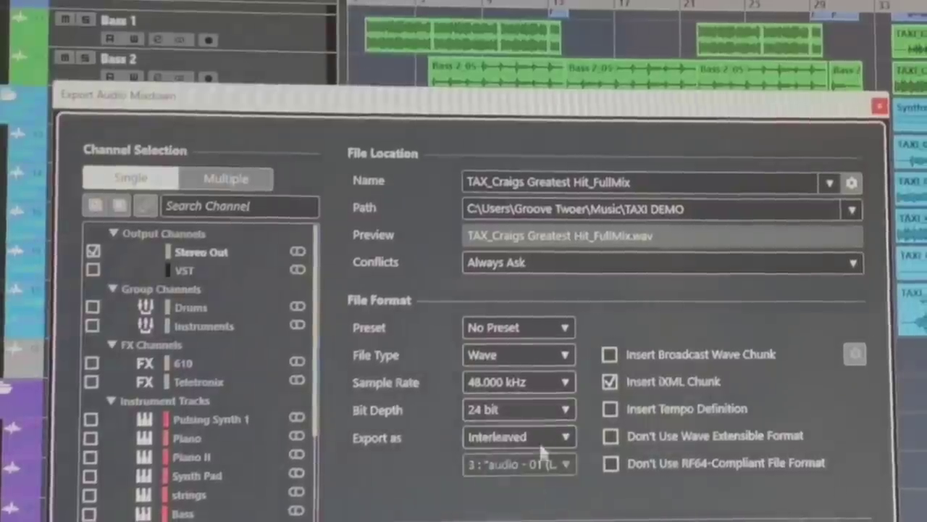
click(567, 412)
click(514, 472)
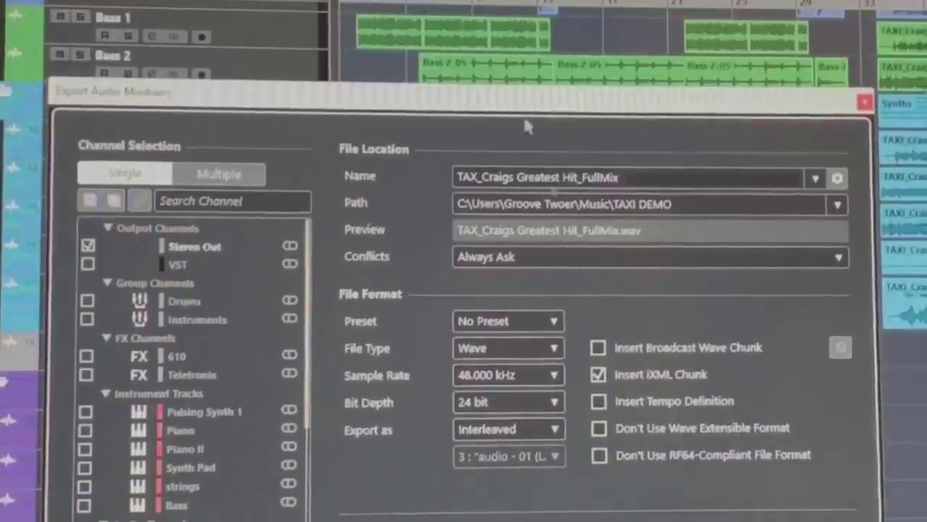
drag(482, 109, 452, 0)
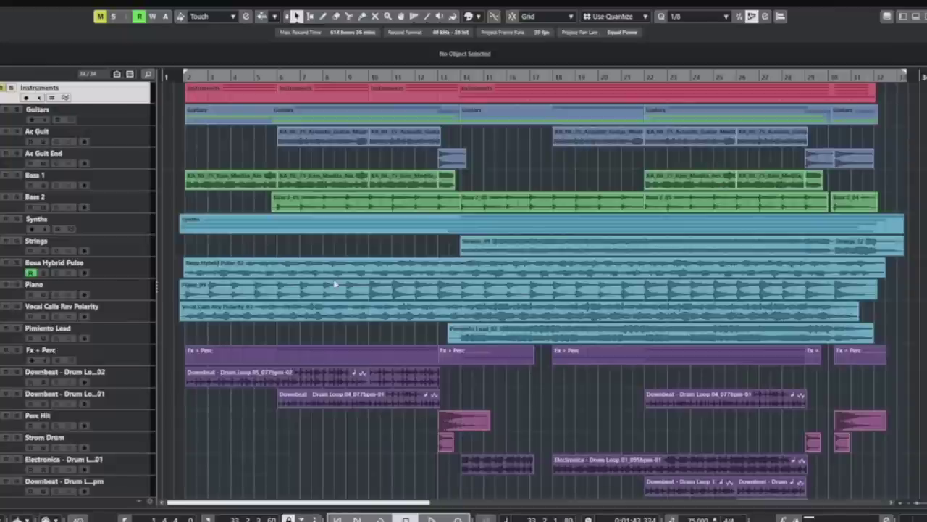
Step: Rename the Vocal Calls Rev Polarity track to Vocal Lead
double_click(95, 306)
key(End)
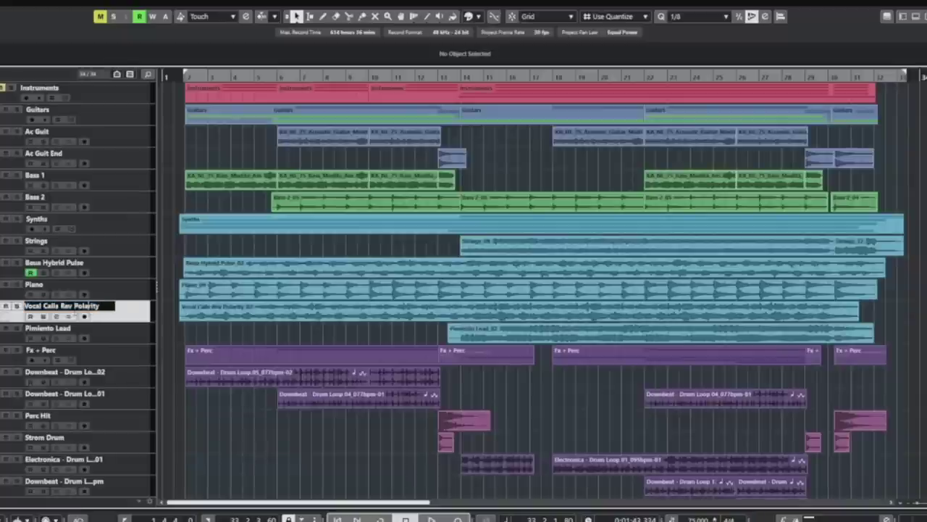
key(ctrl+shift+Left)
key(ctrl+shift+Left)
key(ctrl+shift+Left)
key(Return)
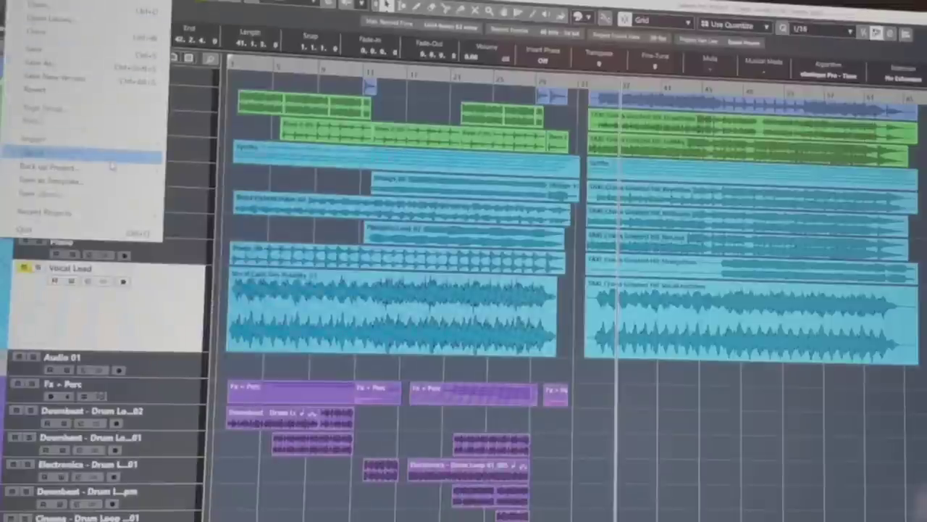
Step: Open the audio mixdown export again, change the file name's ending from FullMix to NoLead, and export the audio
mouse_move(87, 153)
click(206, 161)
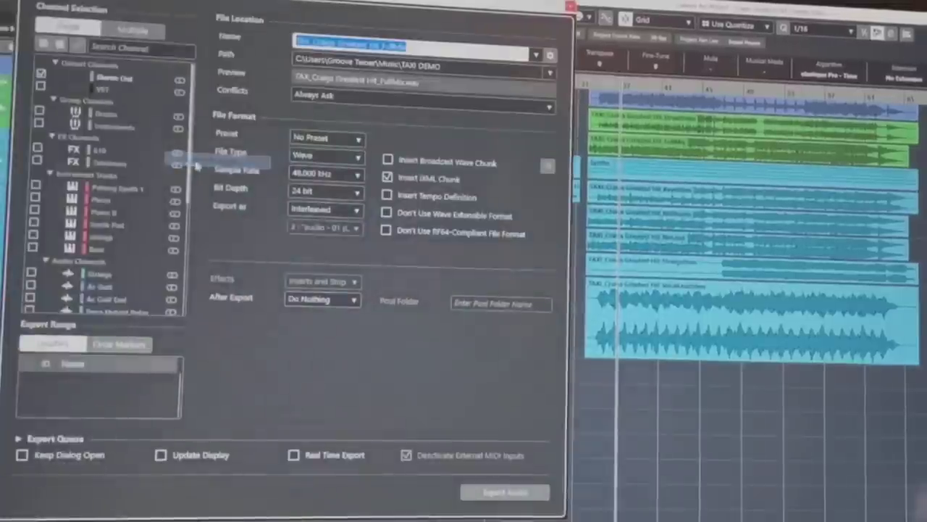
double_click(397, 45)
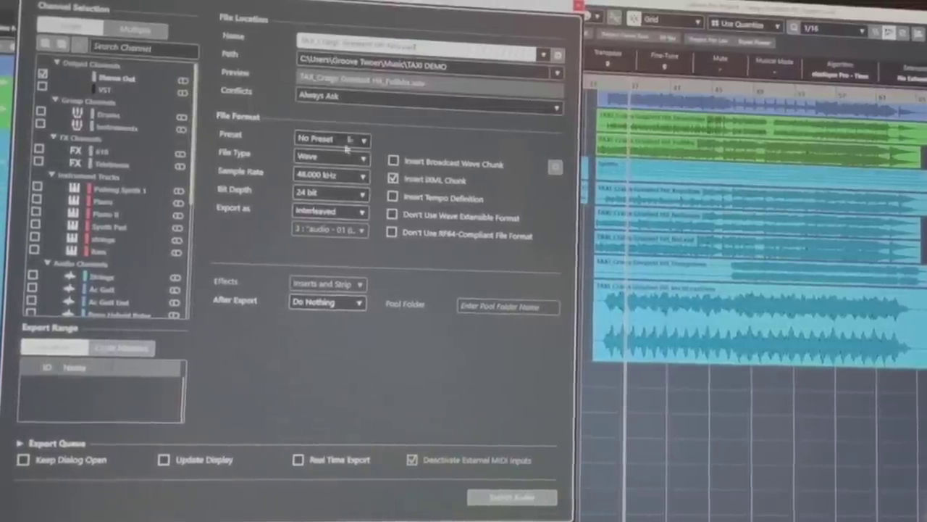
click(362, 365)
click(530, 498)
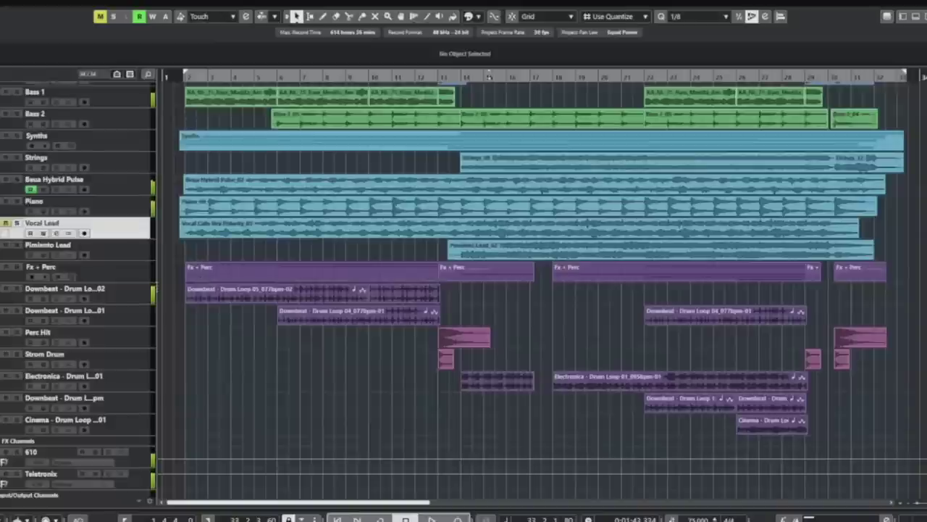
Step: Mute the Fx + Perc folder track with all its drum loops and hits
click(5, 268)
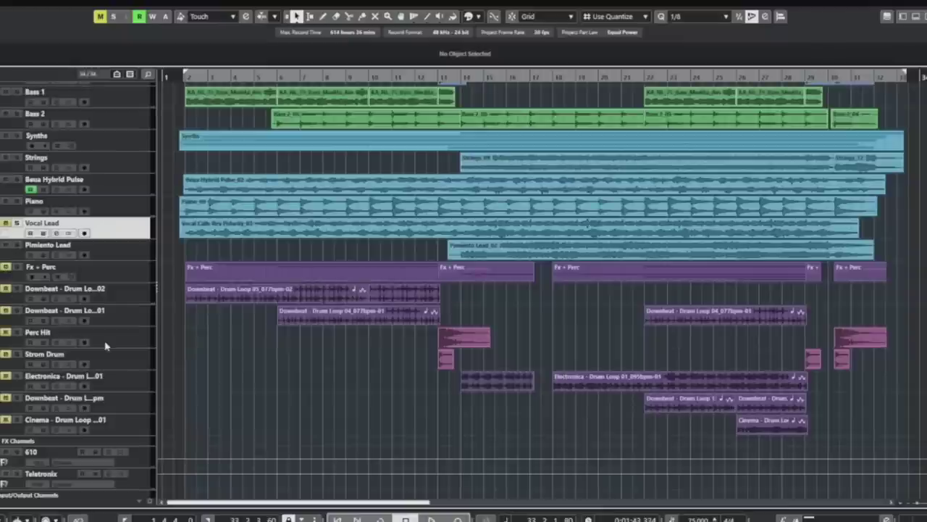
ctrl+scroll(174, 328, up, 2)
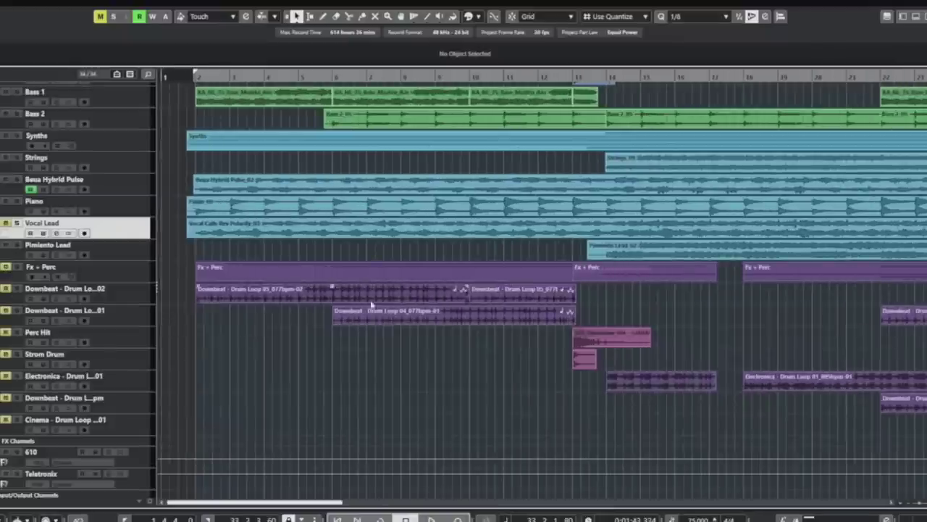
Step: Solo the Bass 1 and Bass 2 tracks together with the Fx + Perc folder for the bass-and-drums mix
ctrl+scroll(374, 311, down, 3)
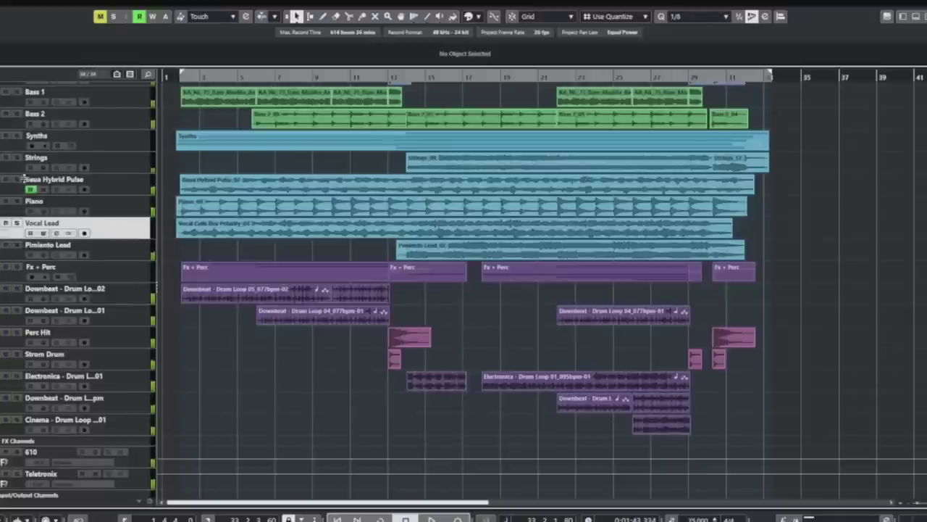
scroll(234, 250, up, 3)
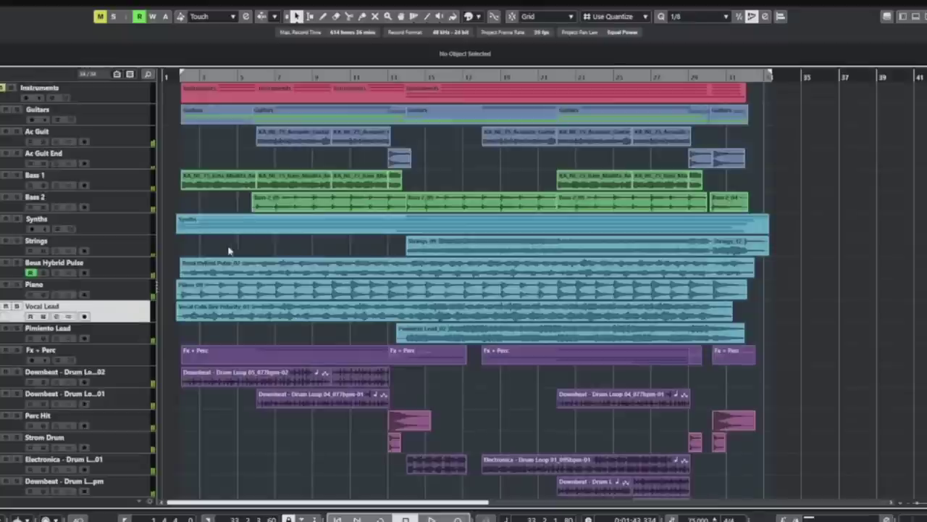
click(17, 175)
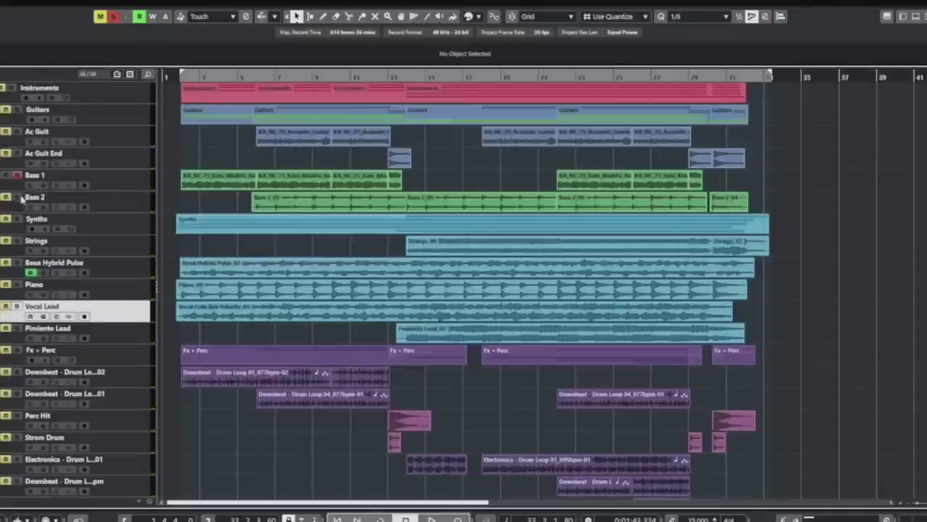
click(16, 197)
scroll(146, 239, down, 5)
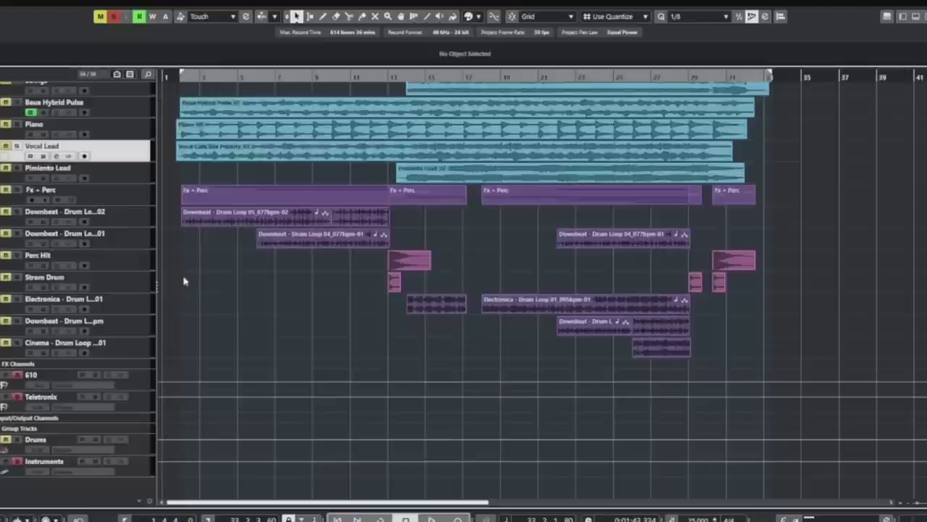
click(16, 190)
scroll(299, 335, up, 5)
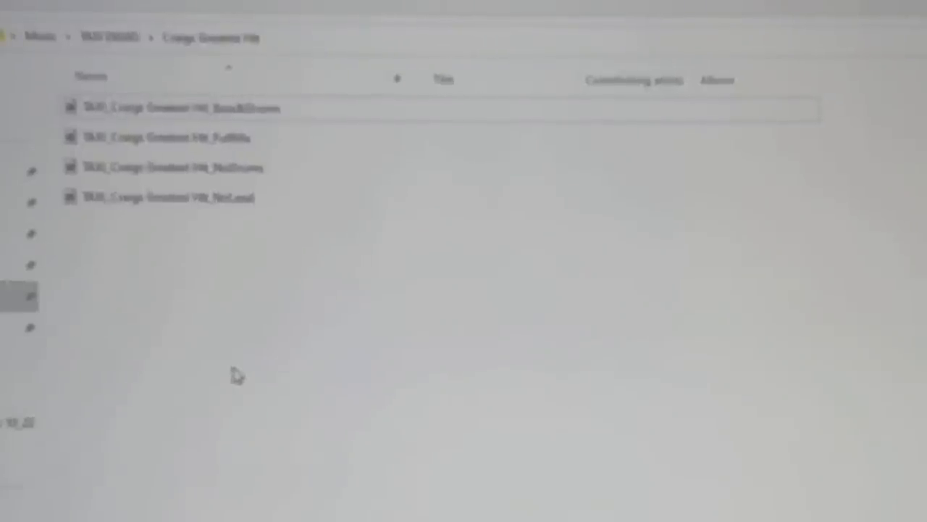
Step: In File Explorer, create a folder named Craigs Greatest Hit Stems inside the Craigs Greatest Hit folder
right_click(236, 375)
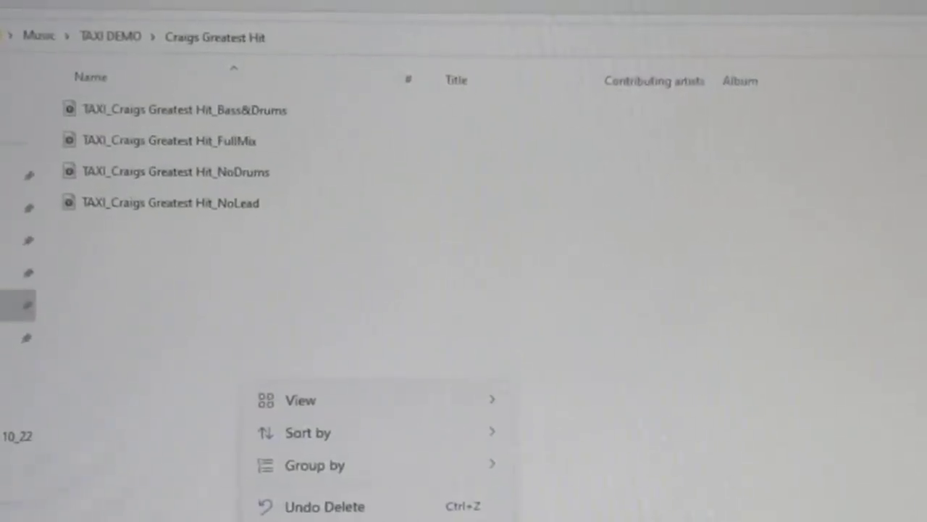
key(ctrl+shift+n)
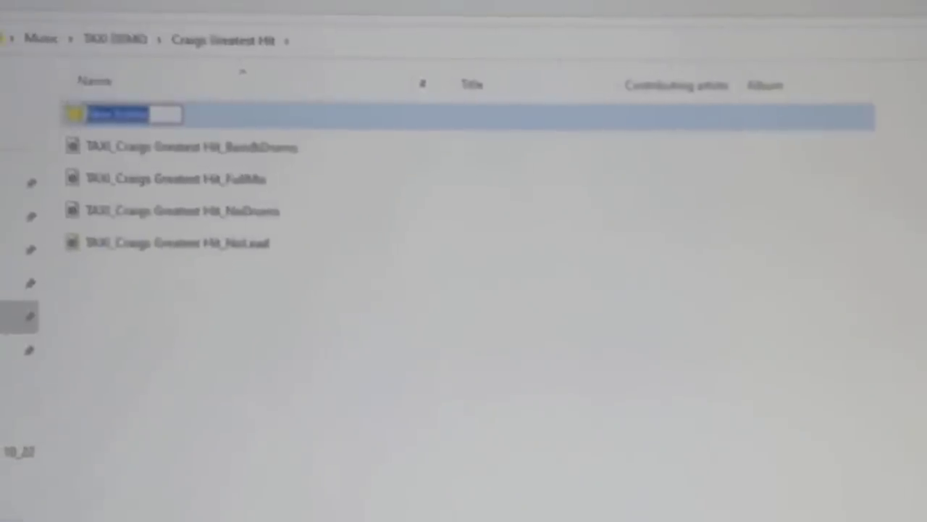
text(Craigs G)
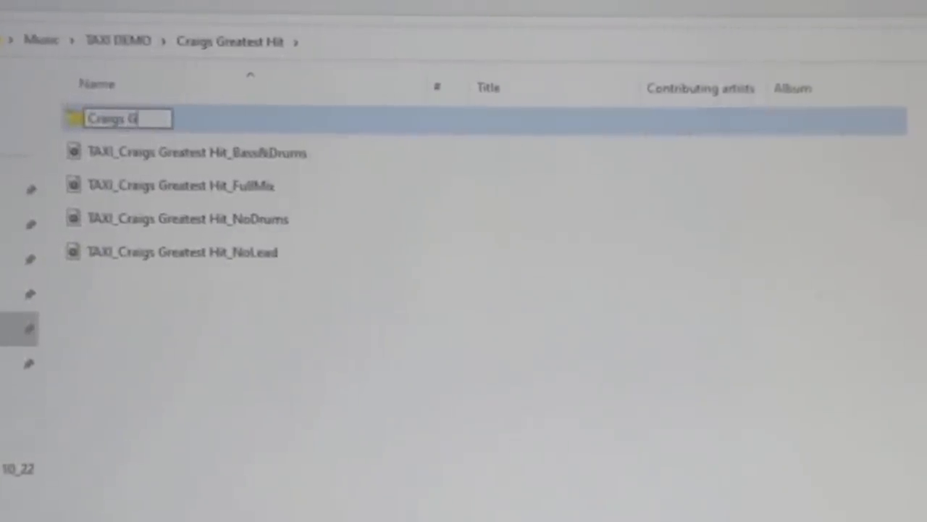
text(reatest Hit Stems)
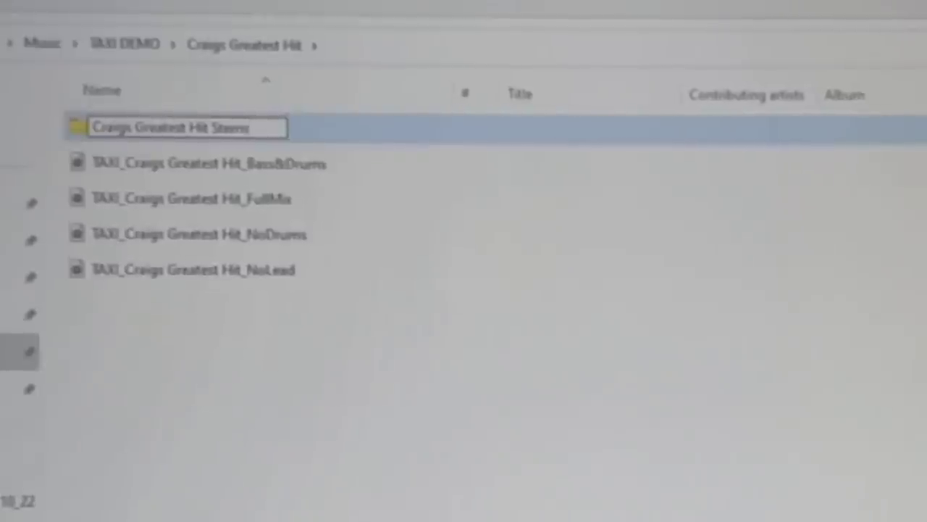
key(Return)
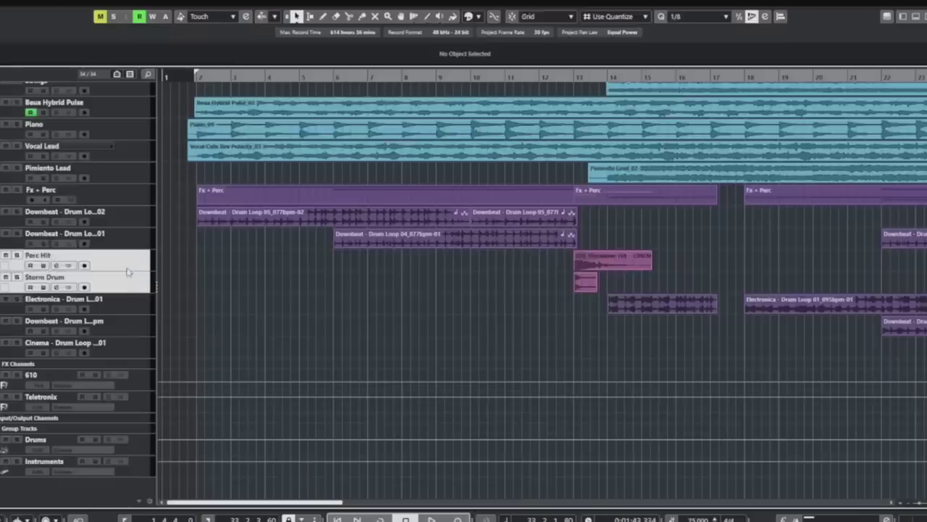
Step: Move the Perc Hit and Storm Drum tracks below the Cinema drum loop track and solo the Fx + Perc folder
drag(130, 274, 137, 353)
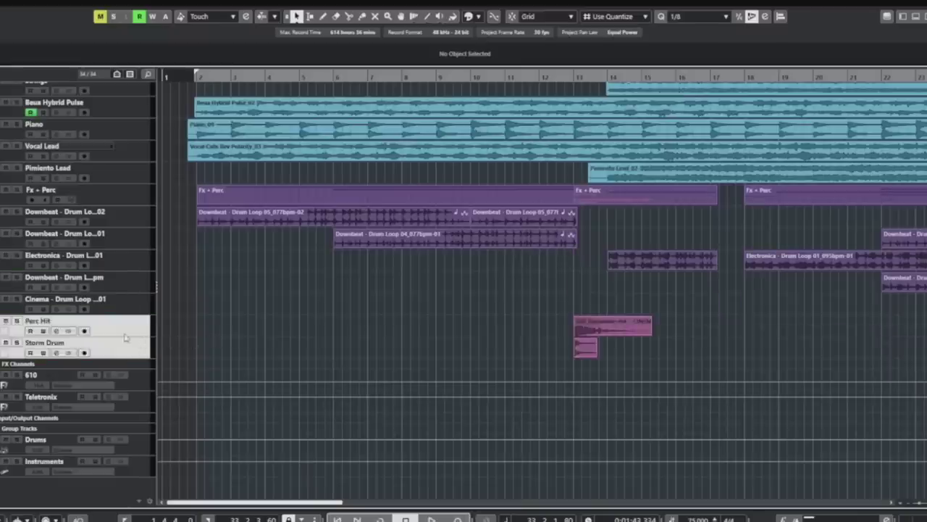
key(g)
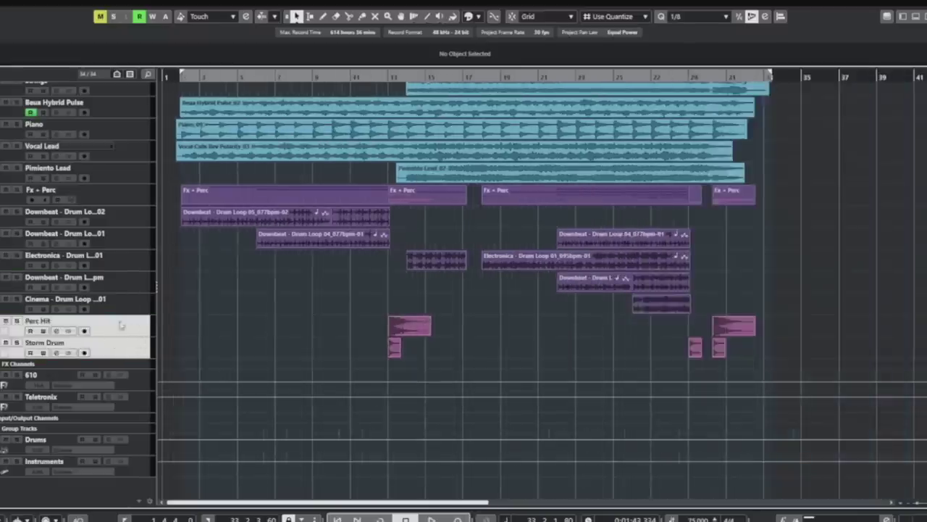
click(18, 191)
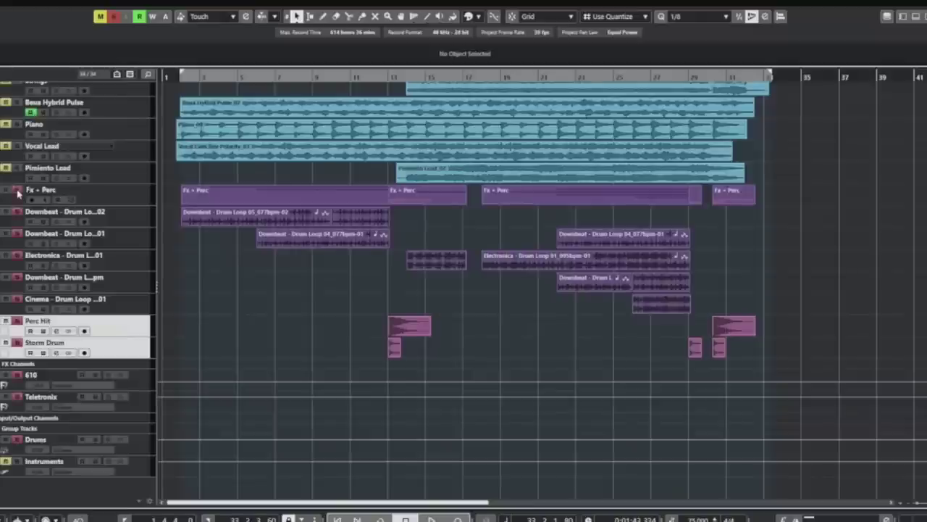
Step: Move the left locator back to the start of bar 1 so the export range begins there
key(h)
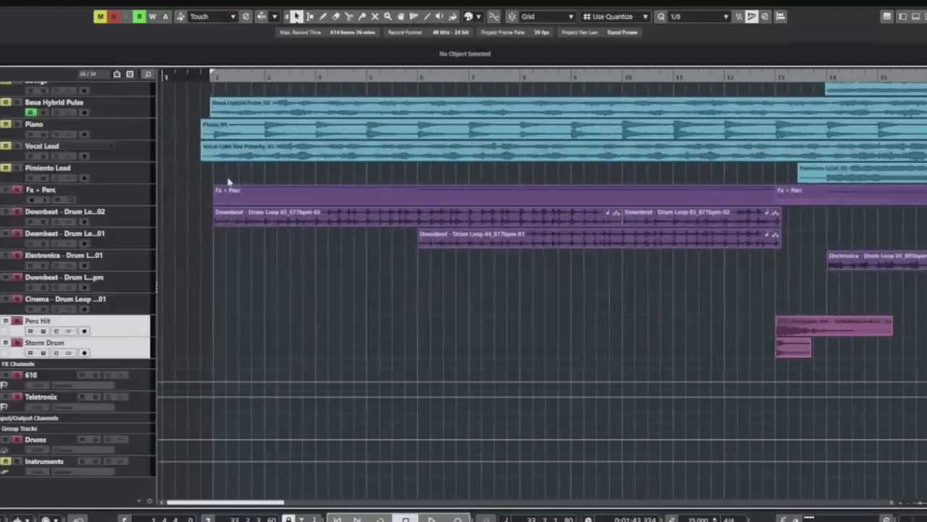
key(h)
key(h)
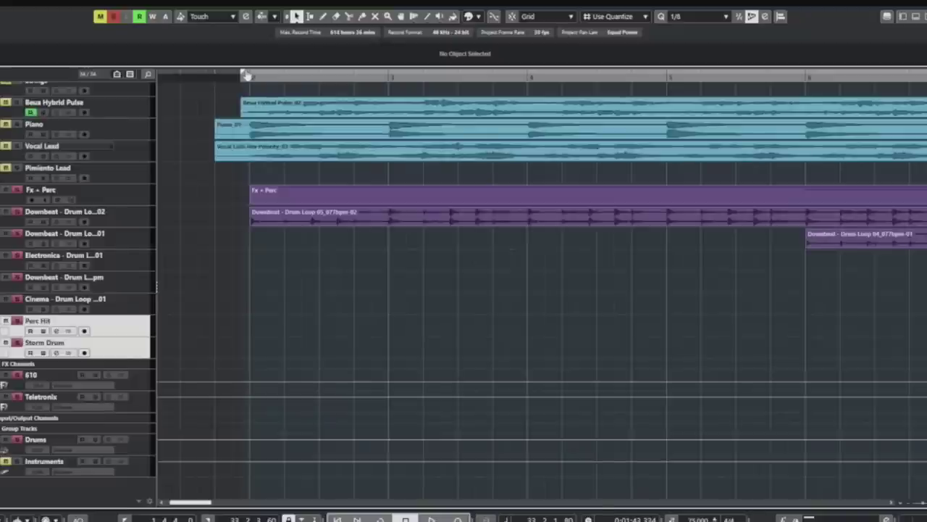
scroll(190, 108, left, 2)
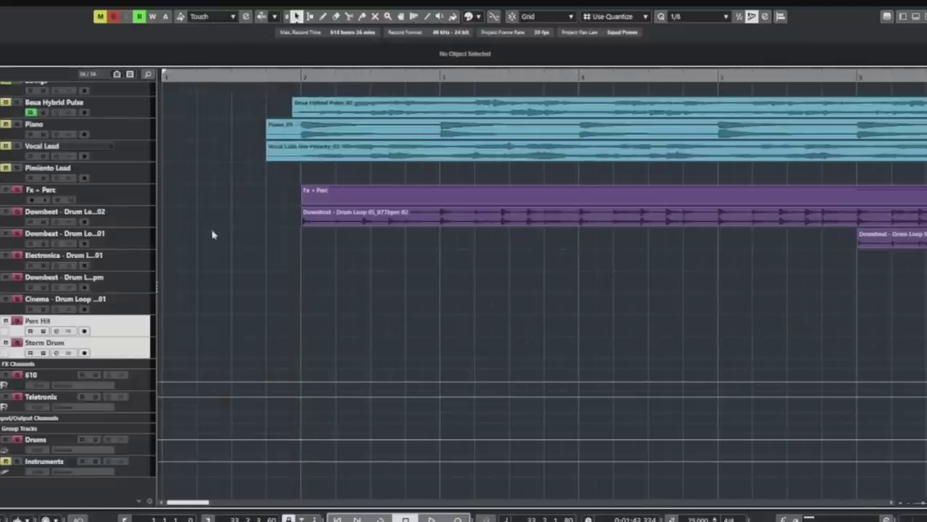
key(g)
key(g)
key(g)
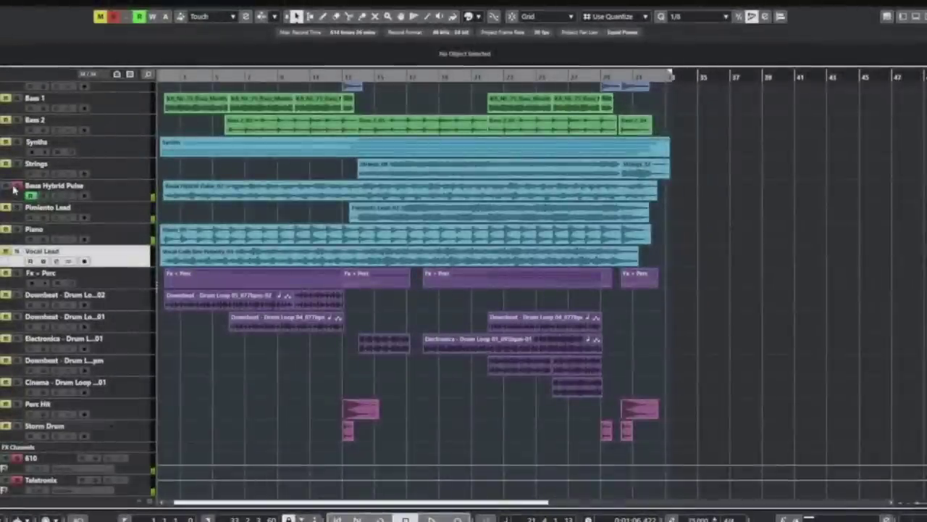
Step: Solo the Strings track and briefly play it back
click(17, 165)
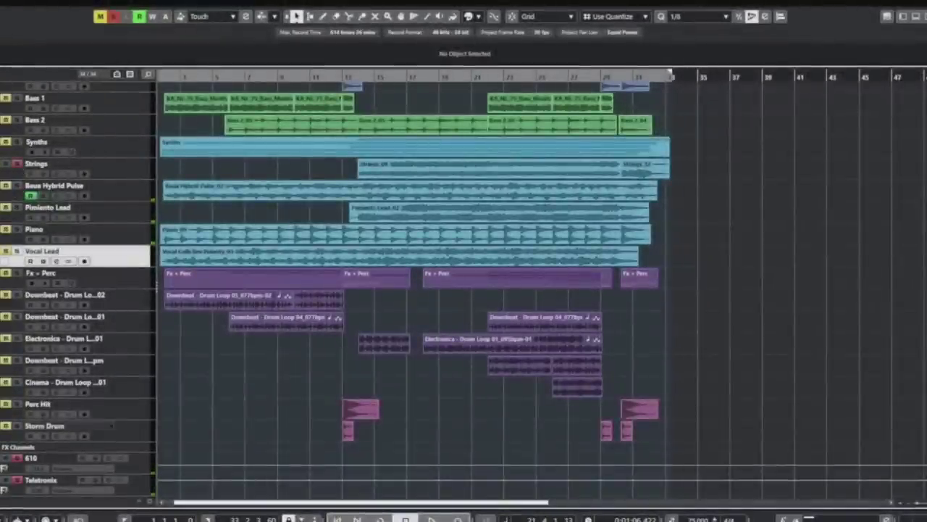
key(space)
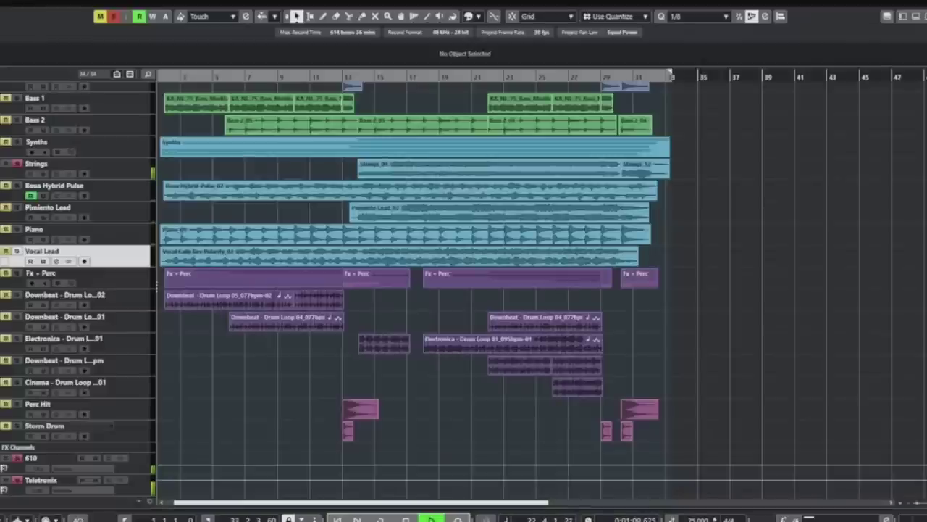
key(space)
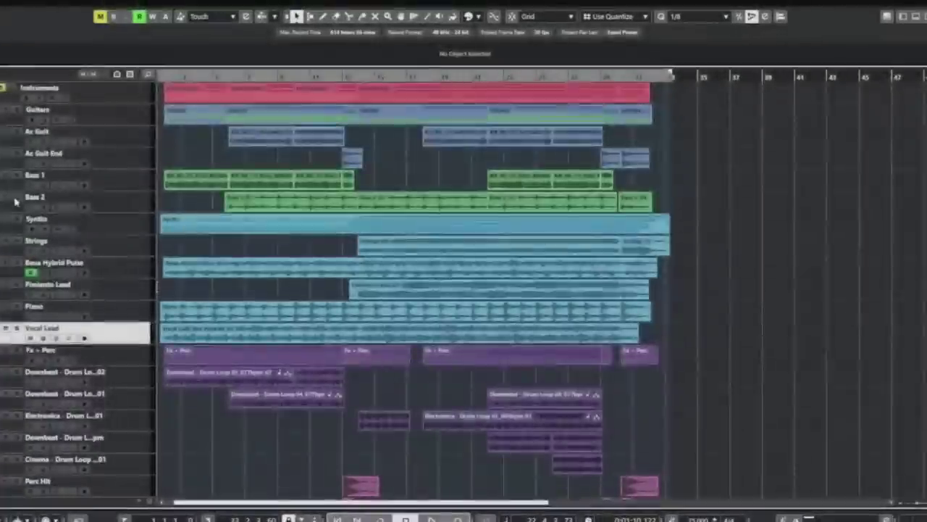
Step: Solo and briefly play back Bass 1 and Bass 2, and switch the solo to the Ac Guit and Ac Guit End tracks
click(16, 177)
click(253, 94)
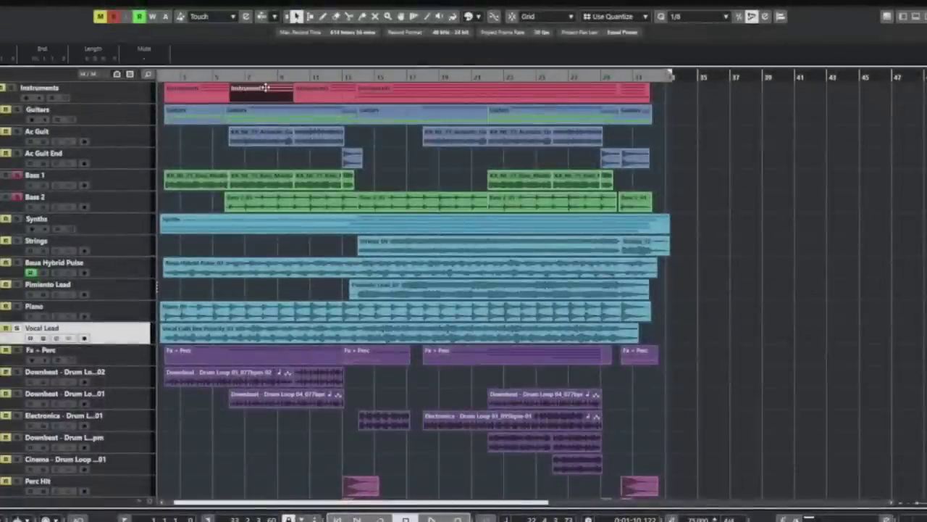
key(g)
key(space)
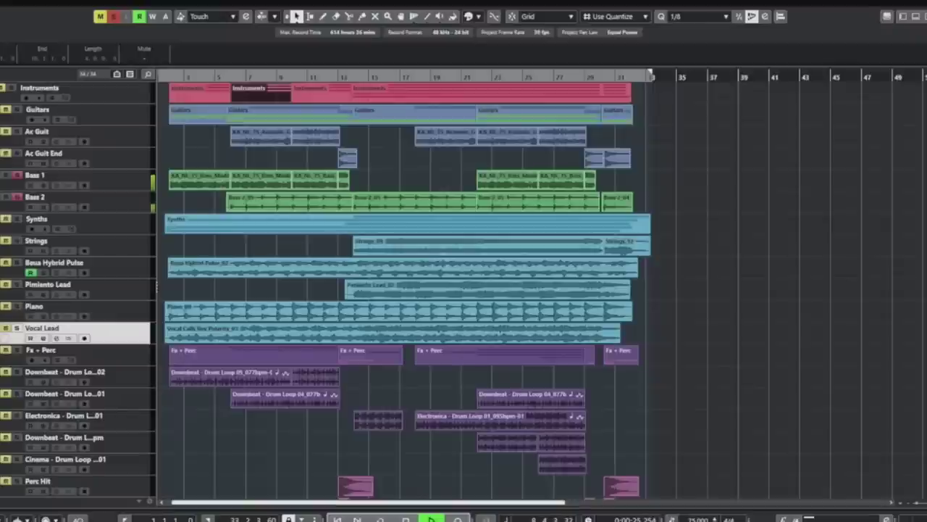
key(space)
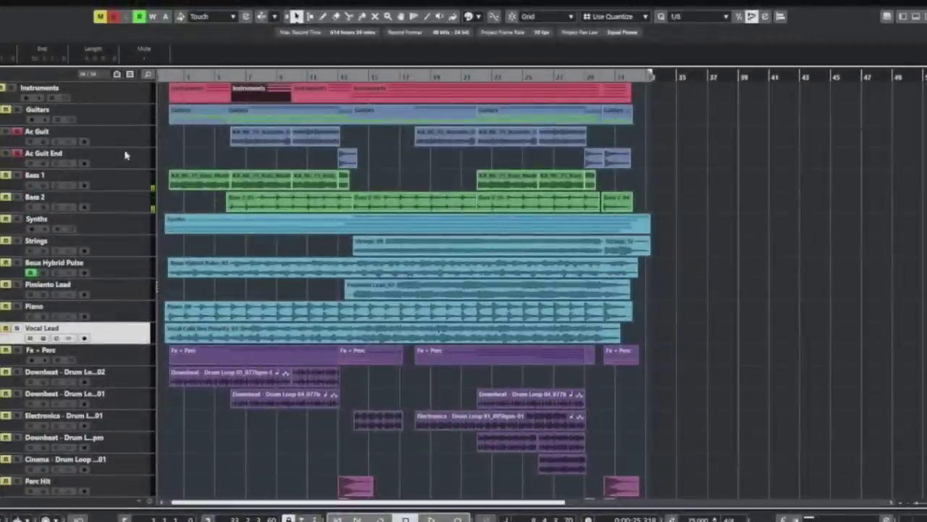
Step: Make the Ac Guit and Ac Guit End tracks slightly taller and select the Ac Guit End clip at bar 13
click(127, 143)
click(136, 187)
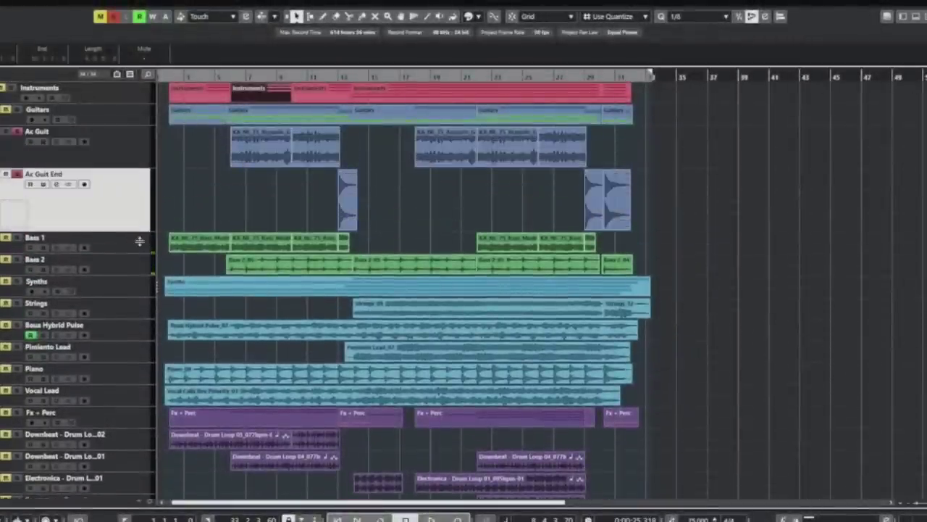
key(Right)
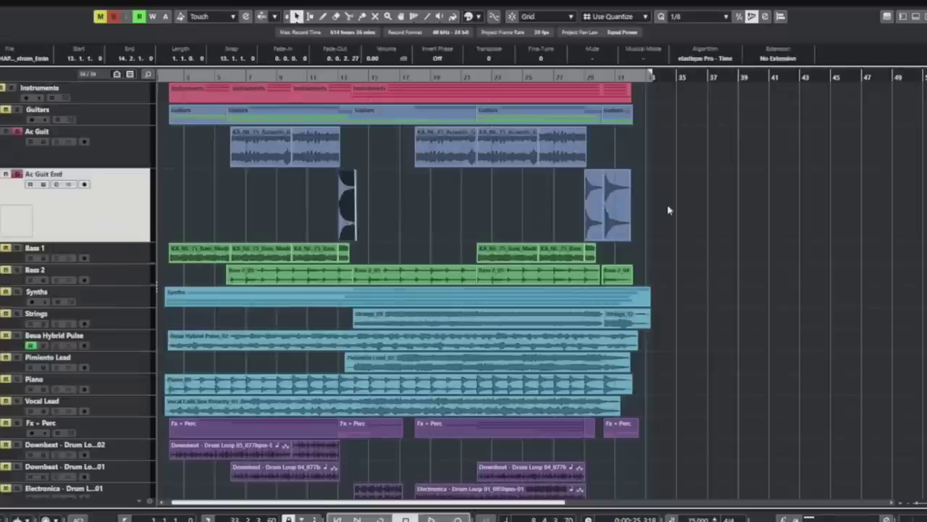
click(543, 216)
key(Left)
key(Right)
drag(108, 246, 109, 214)
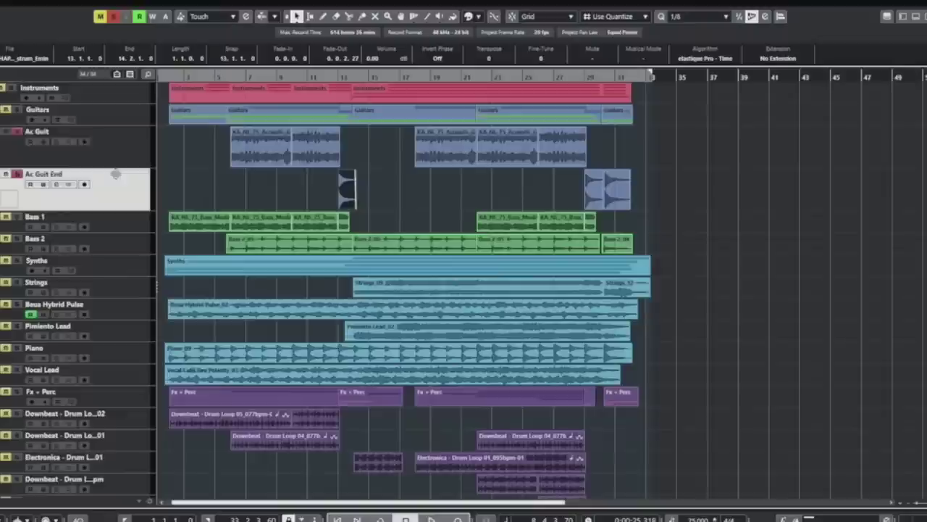
drag(116, 174, 115, 163)
drag(110, 202, 115, 197)
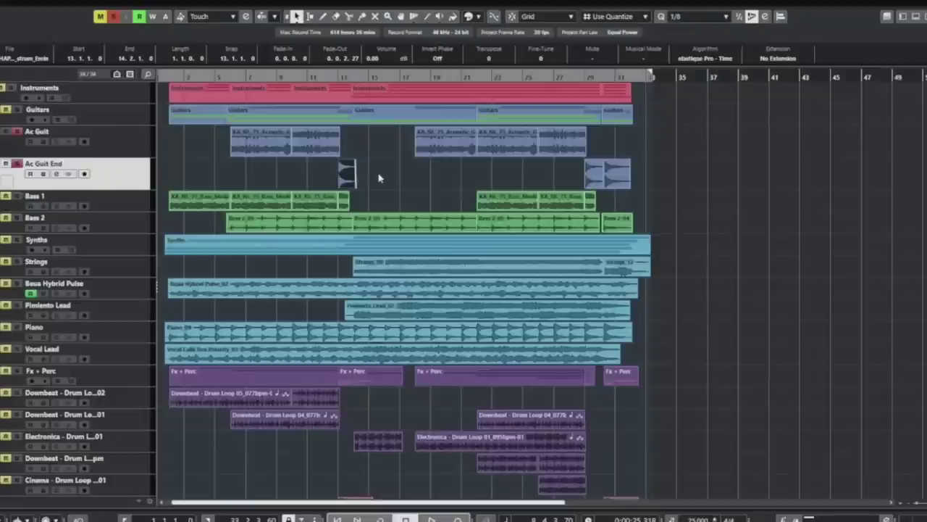
Step: Clear all solos and place the exported mixes and stems at bar 34 on the tracks from Ac Guit to Vocal Lead
key(s)
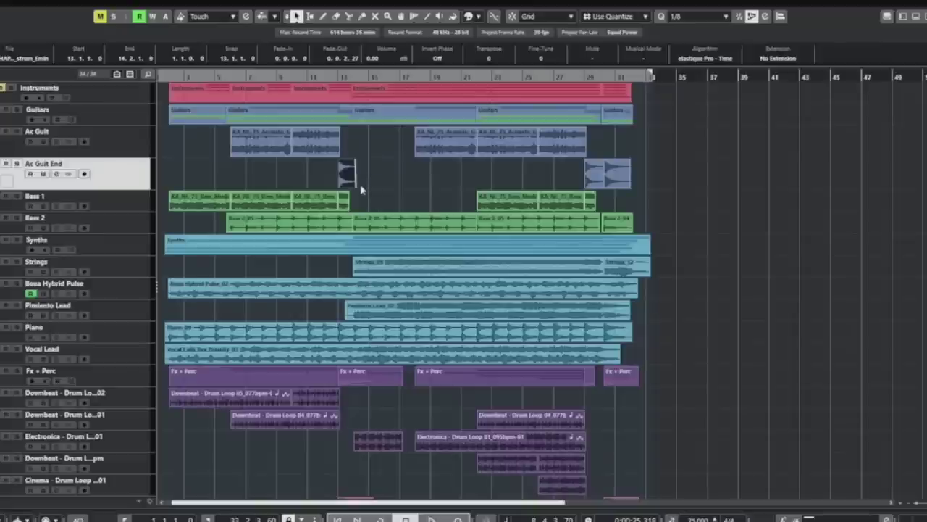
click(668, 154)
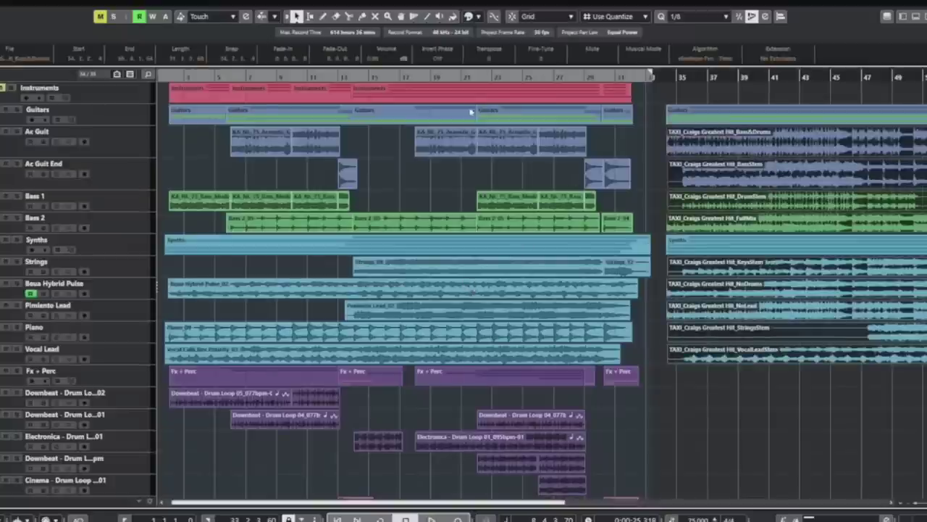
key(g)
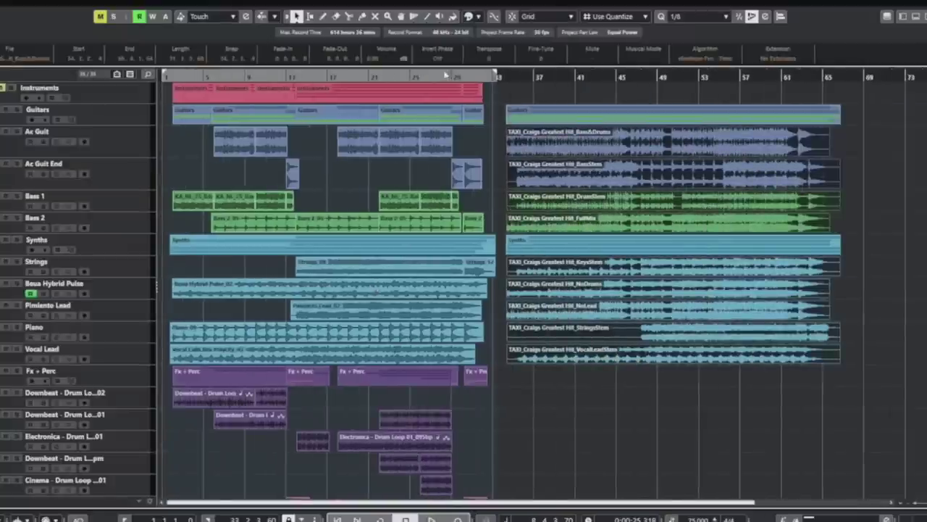
Step: Enlarge the track heights and compare the StringsStem and VocalLeadStem clips with the other imported mixes and stems
scroll(535, 183, up, 2)
scroll(535, 183, up, 1)
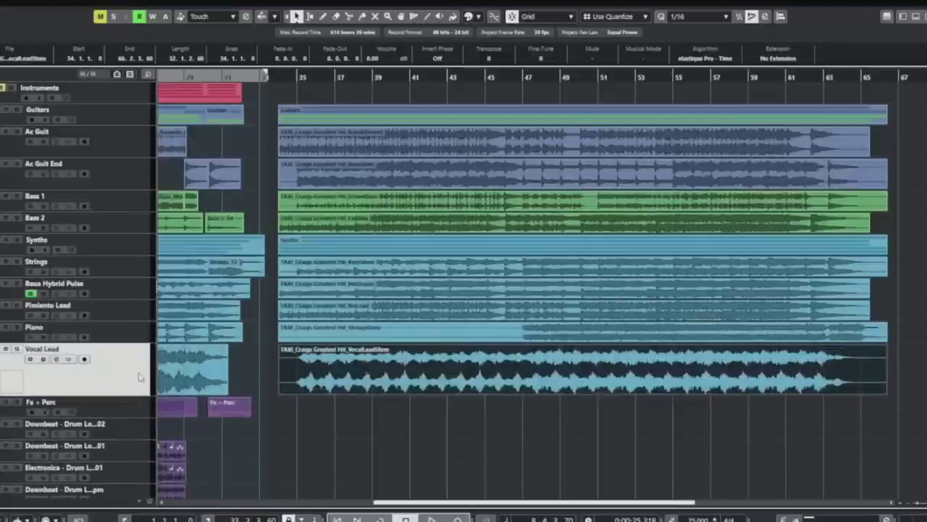
scroll(140, 376, up, 3)
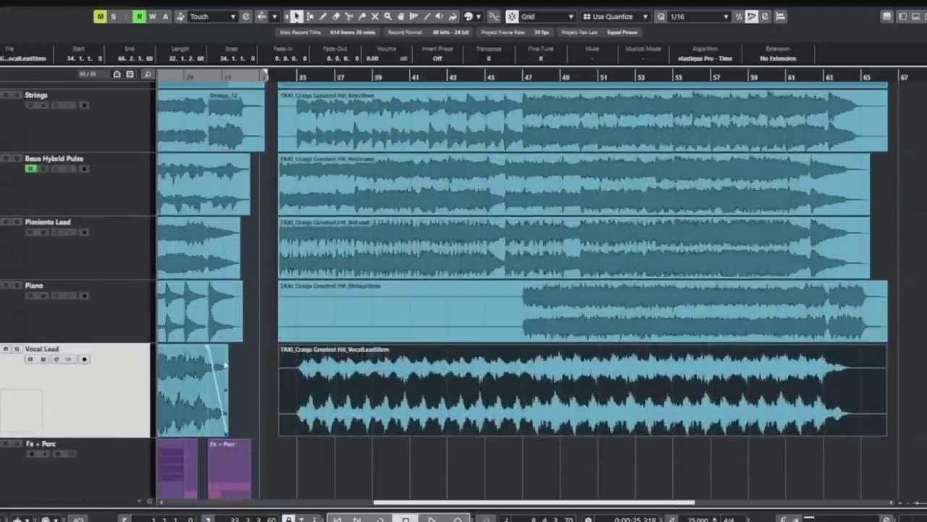
click(344, 332)
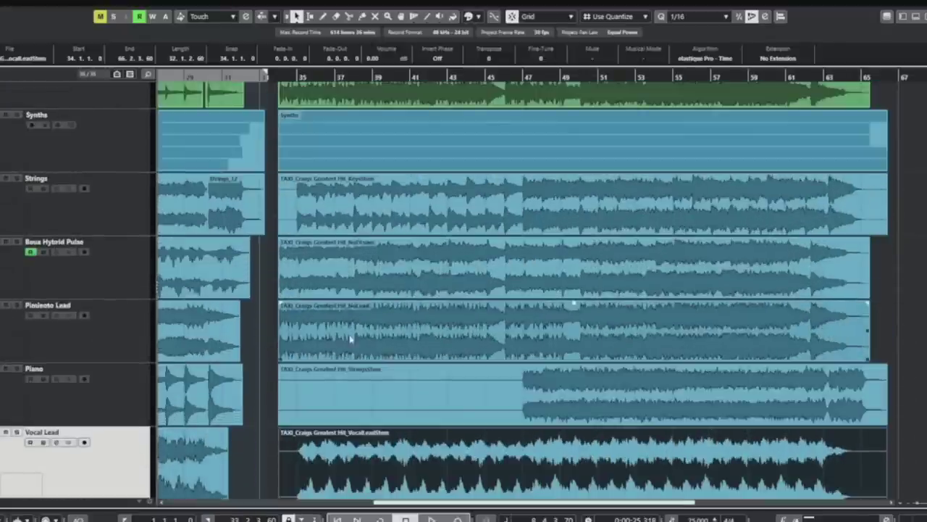
click(426, 371)
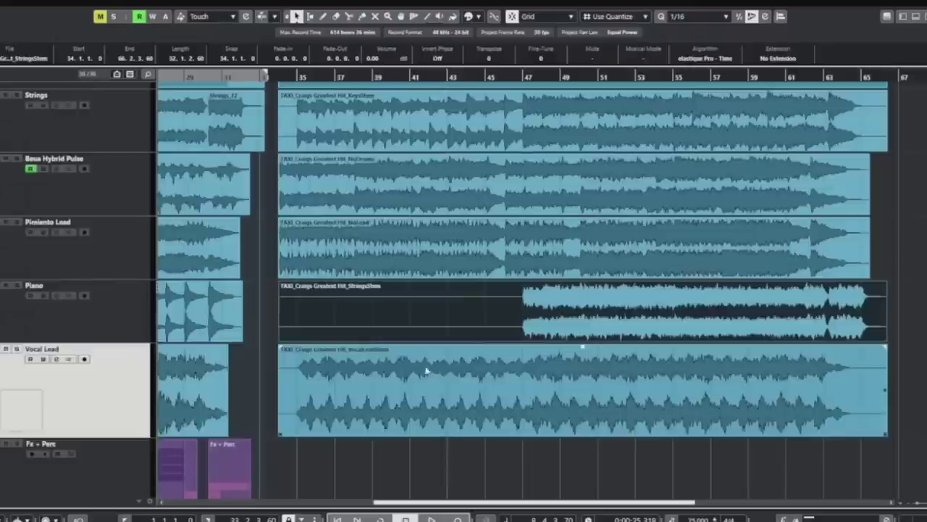
click(383, 328)
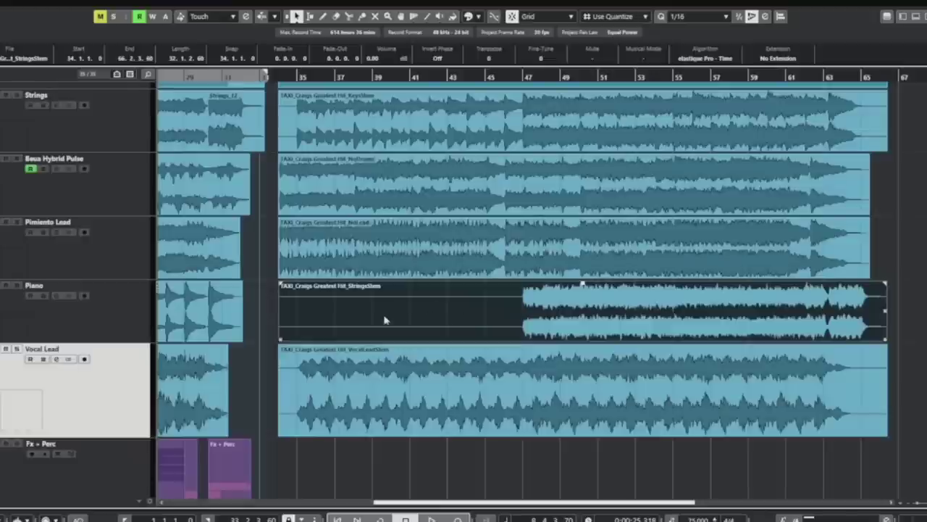
Step: Compare the start and end positions of the imported mix and stem clips across the tracks from Bass 2 to Vocal Lead
ctrl+scroll(447, 324, down, 2)
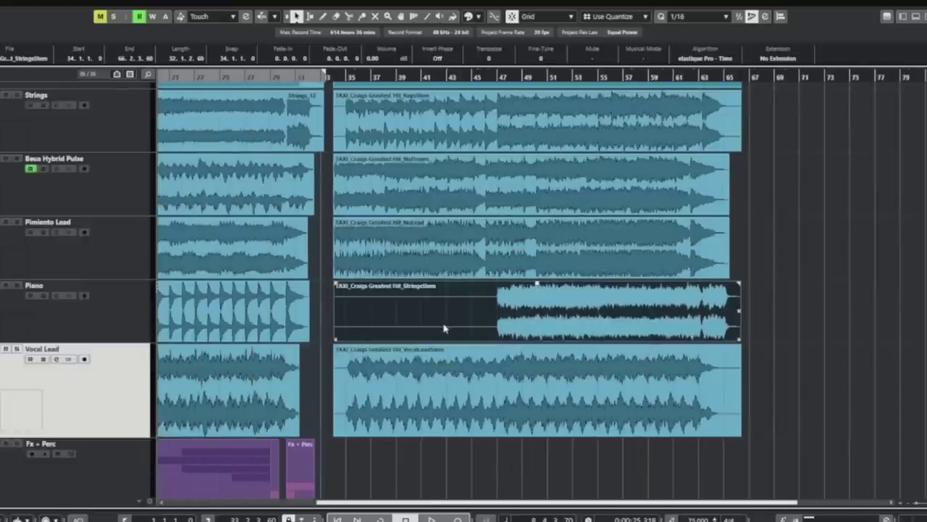
scroll(747, 355, up, 5)
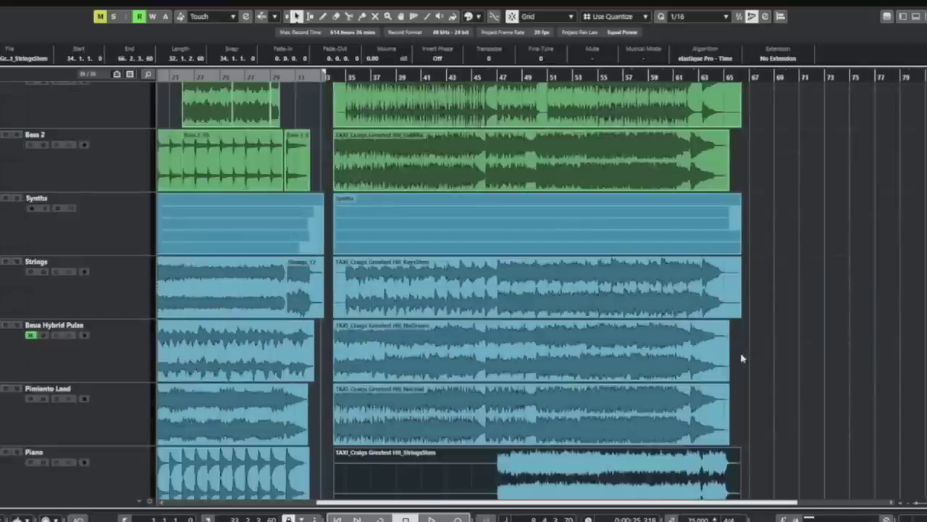
scroll(720, 268, up, 2)
scroll(725, 264, down, 7)
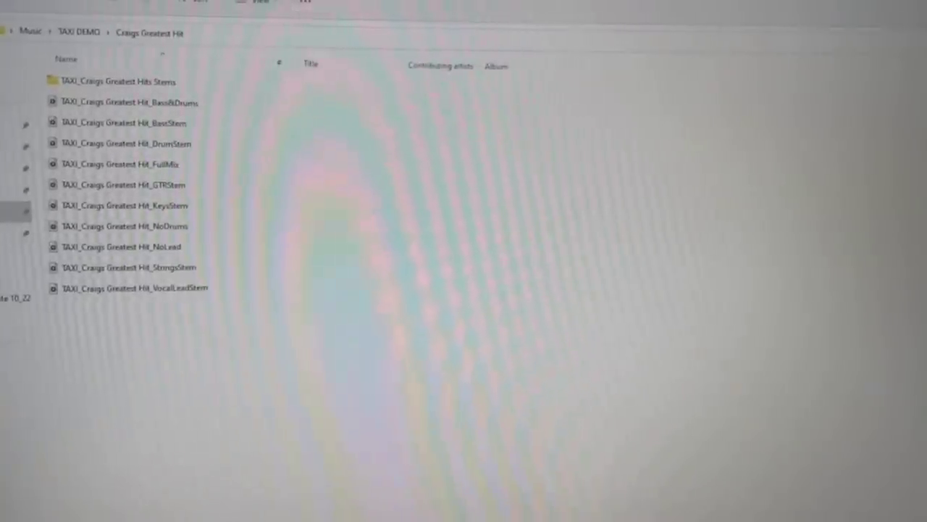
click(164, 124)
ctrl+click(165, 145)
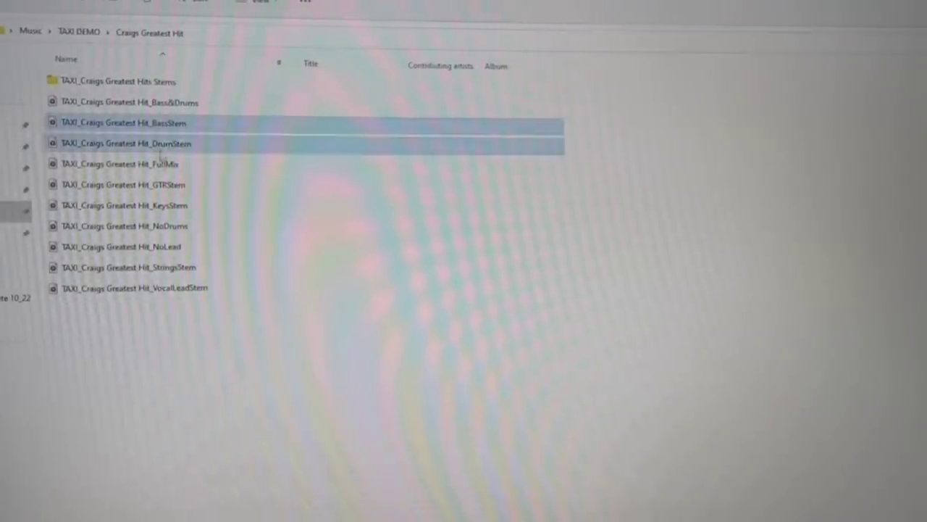
shift+click(162, 184)
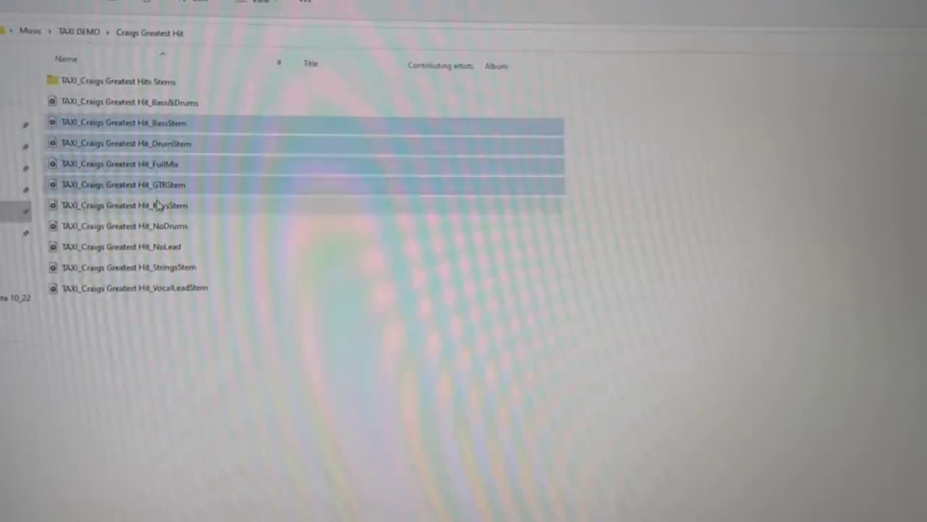
ctrl+click(157, 206)
shift+click(185, 267)
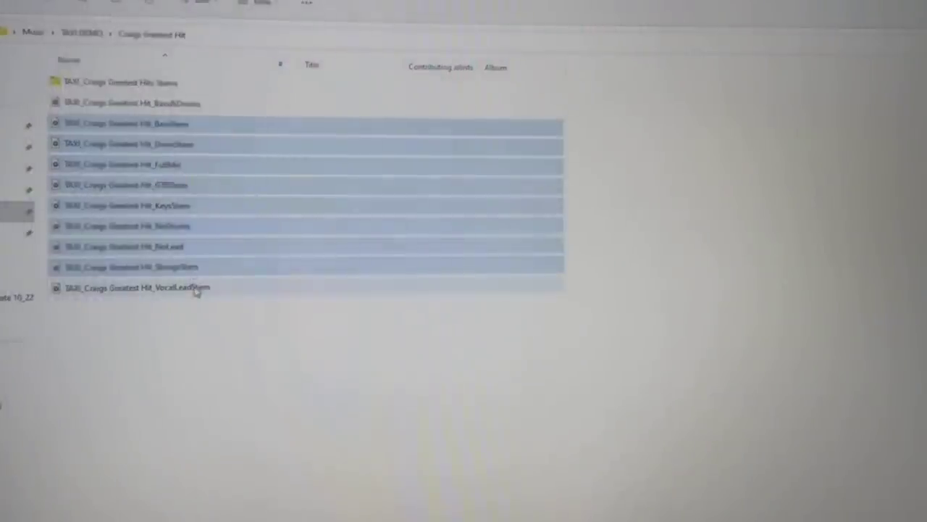
Step: Move the BassStem, DrumStem, GTRStem, KeysStem, StringsStem and VocalLeadStem files into the TAXI_Craigs Greatest Hits Stems folder
click(196, 288)
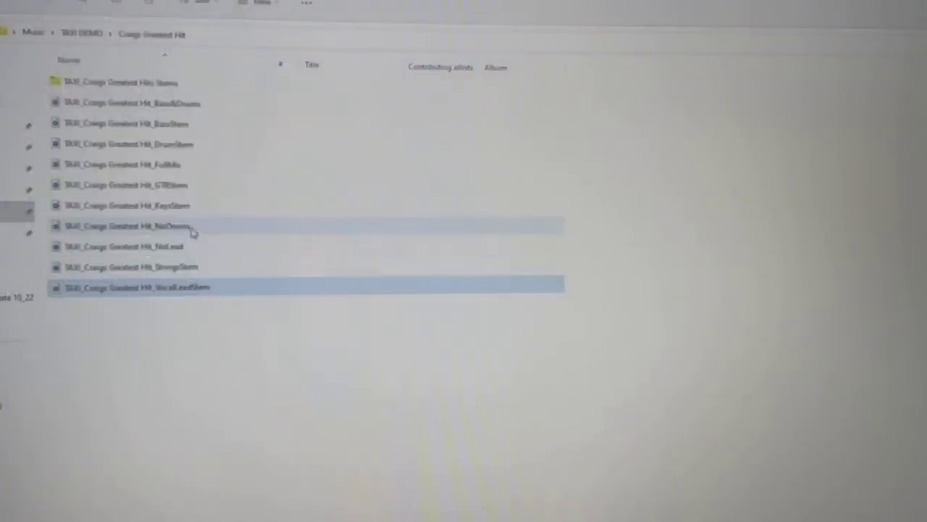
ctrl+click(187, 207)
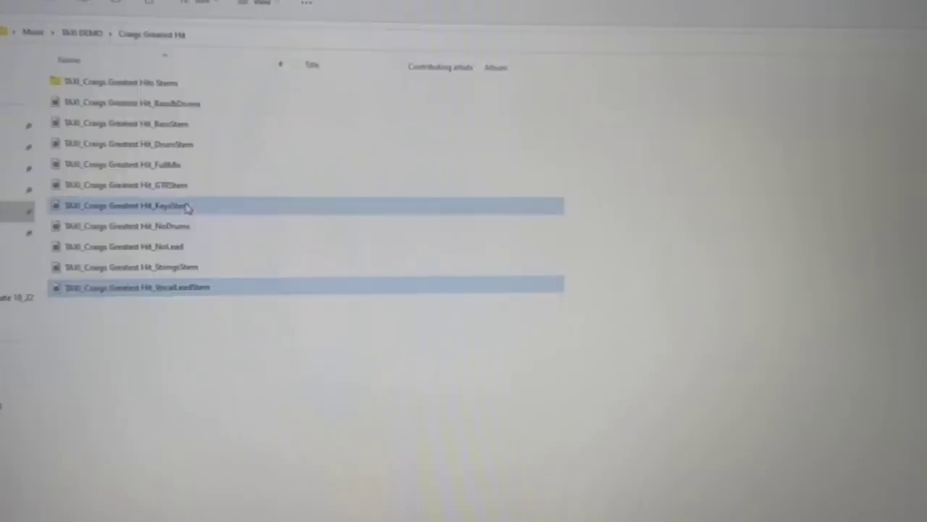
ctrl+click(189, 267)
ctrl+click(182, 186)
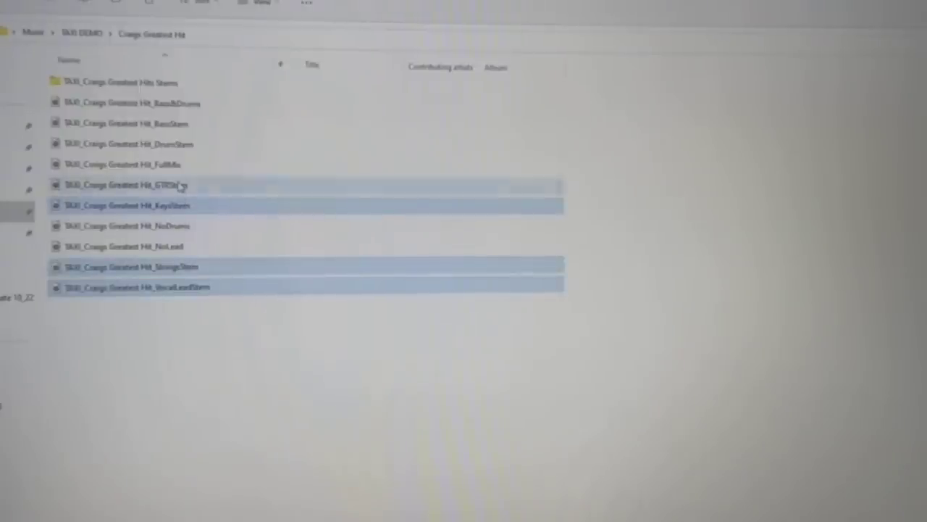
ctrl+click(182, 145)
ctrl+click(174, 129)
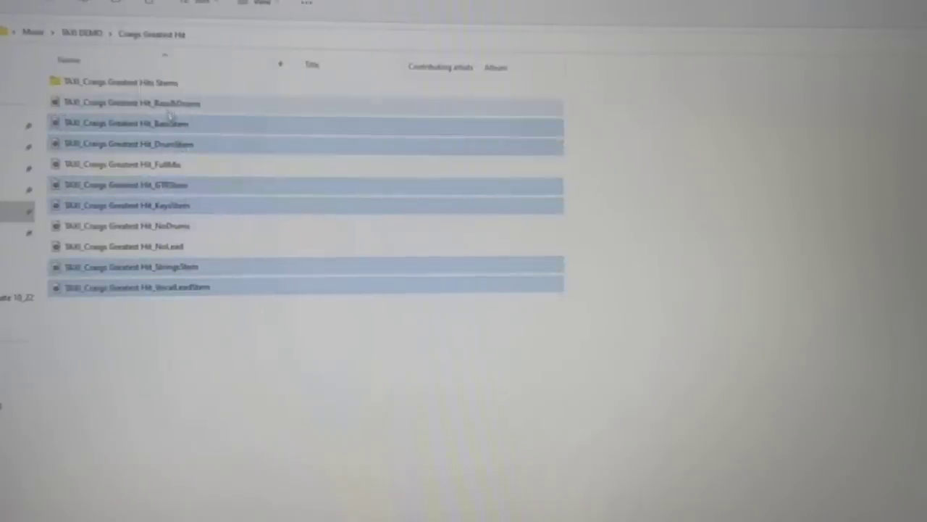
drag(170, 124, 159, 85)
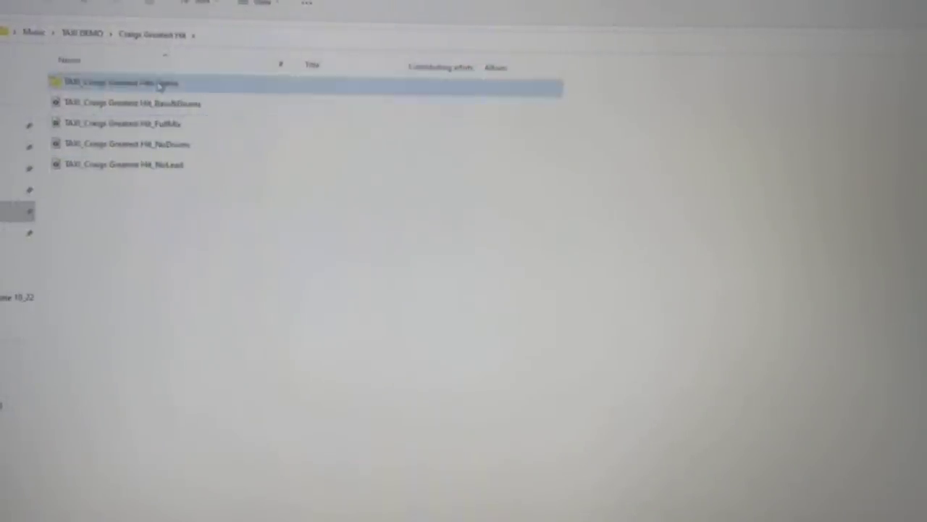
Step: Check the stem files' full names inside the TAXI_Craigs Greatest Hits Stems folder and return to the Craigs Greatest Hit folder
double_click(158, 85)
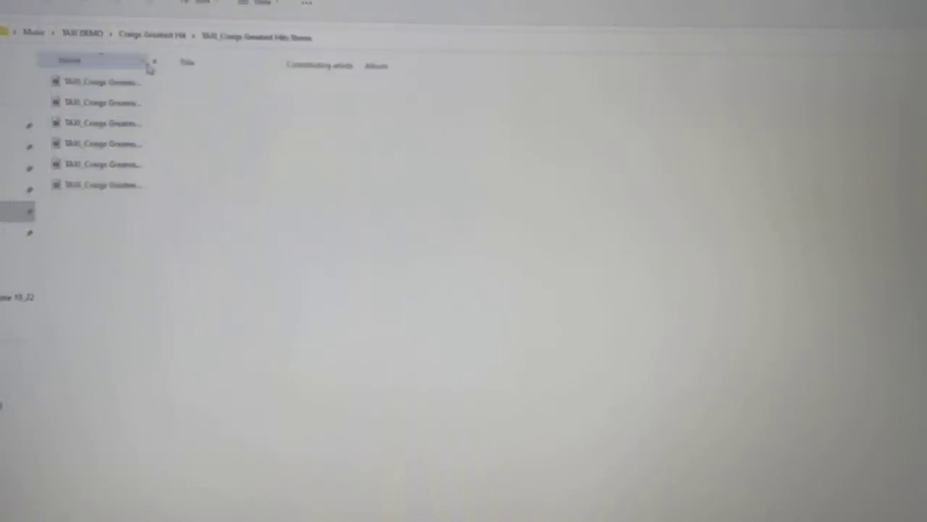
double_click(149, 63)
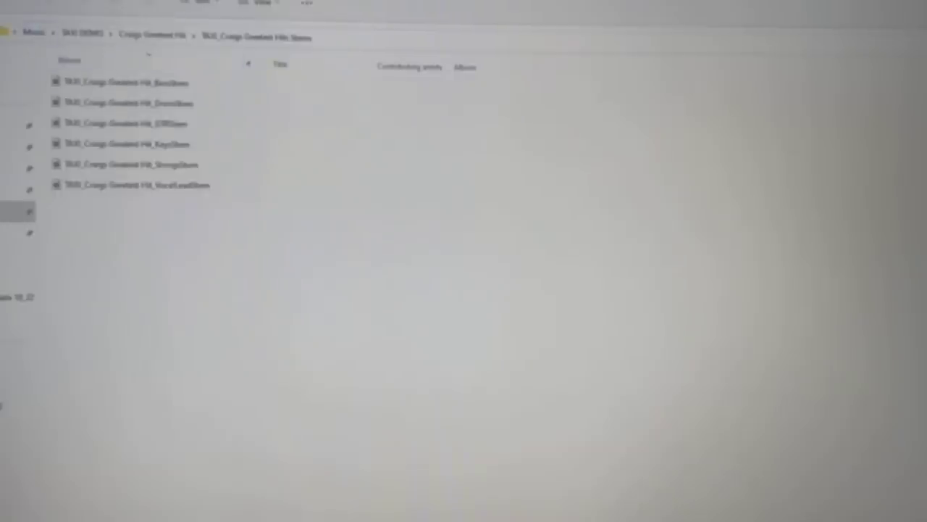
key(alt+Left)
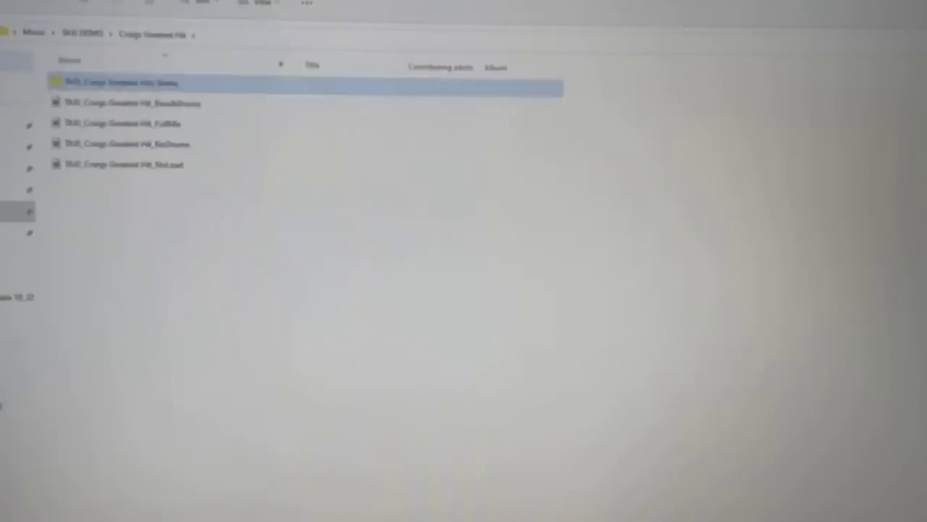